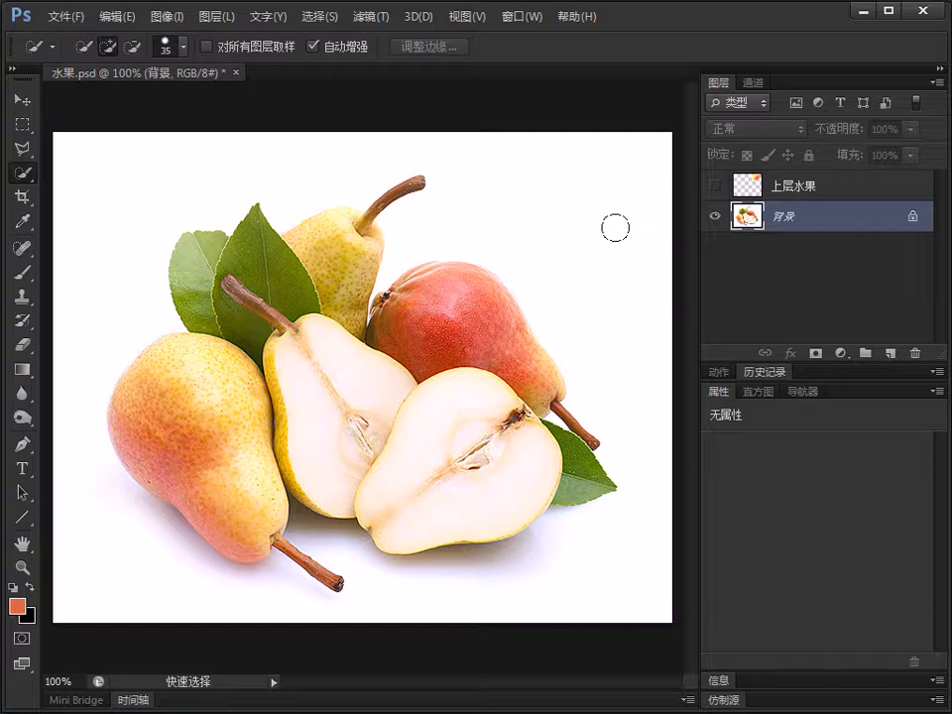
# - Select the white background around the pears with the Quick Selection tool, covering the upper, side and lower areas
pyautogui.rightClick(24, 176)
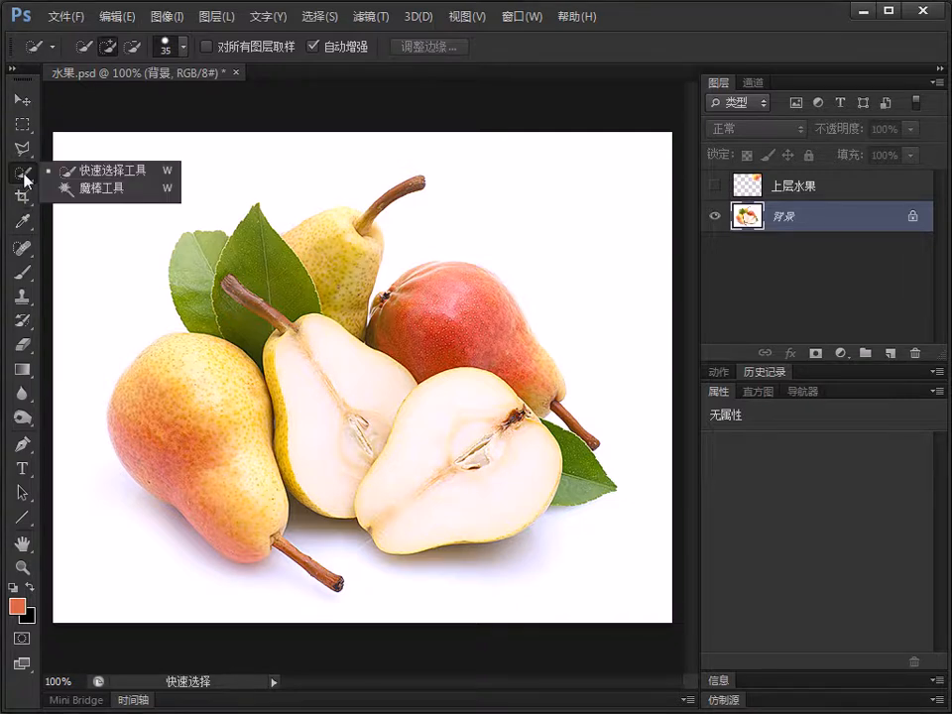
pyautogui.click(140, 176)
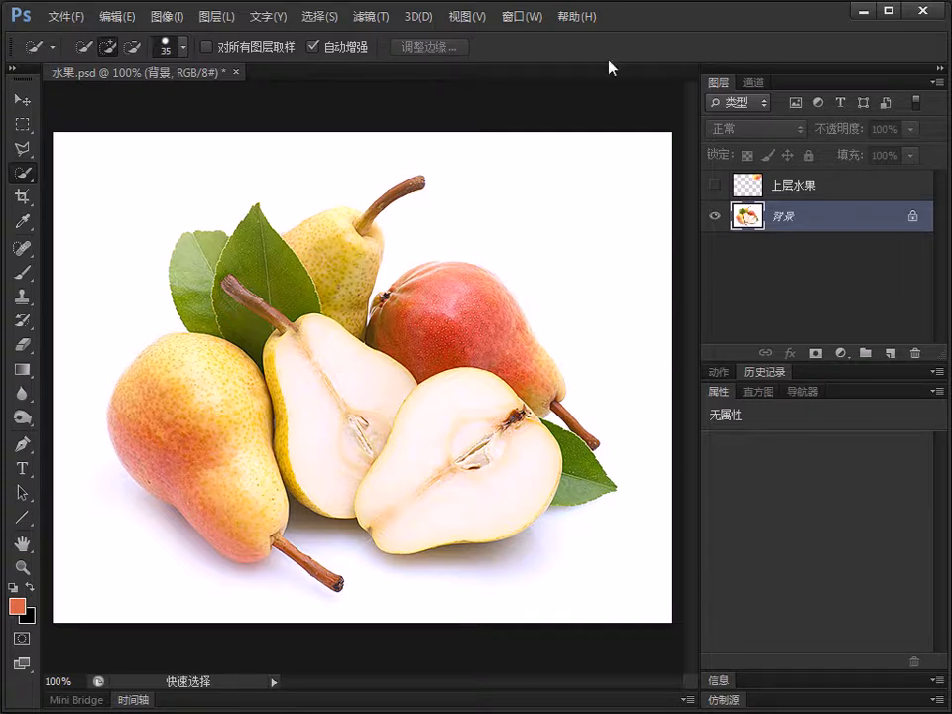
pyautogui.click(111, 52)
pyautogui.moveTo(104, 189)
pyautogui.mouseDown()
pyautogui.moveTo(155, 169)
pyautogui.moveTo(231, 165)
pyautogui.mouseUp()
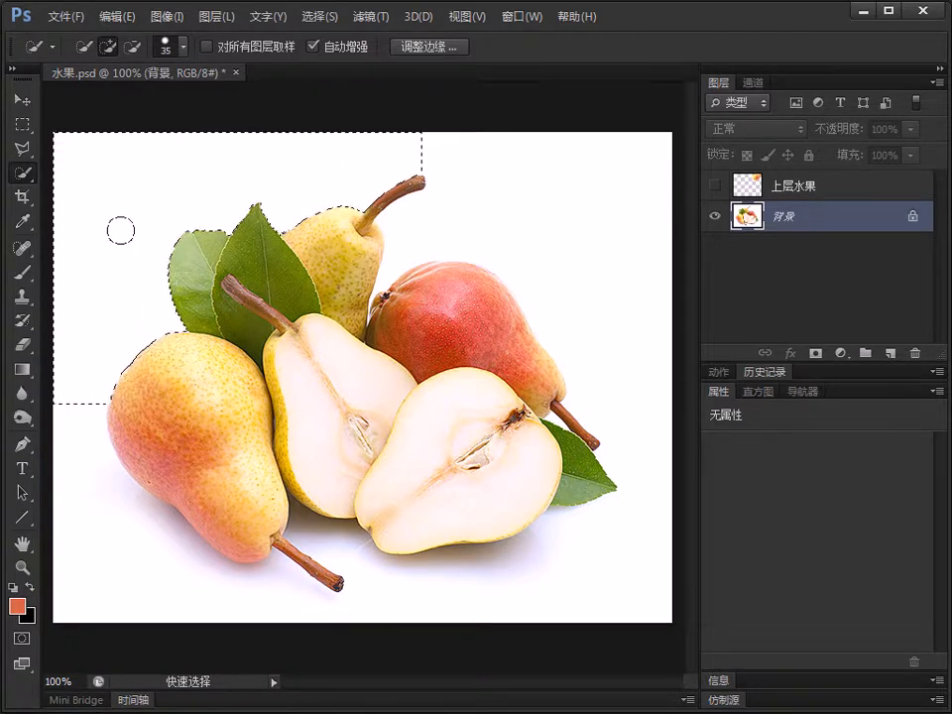
pyautogui.click(107, 47)
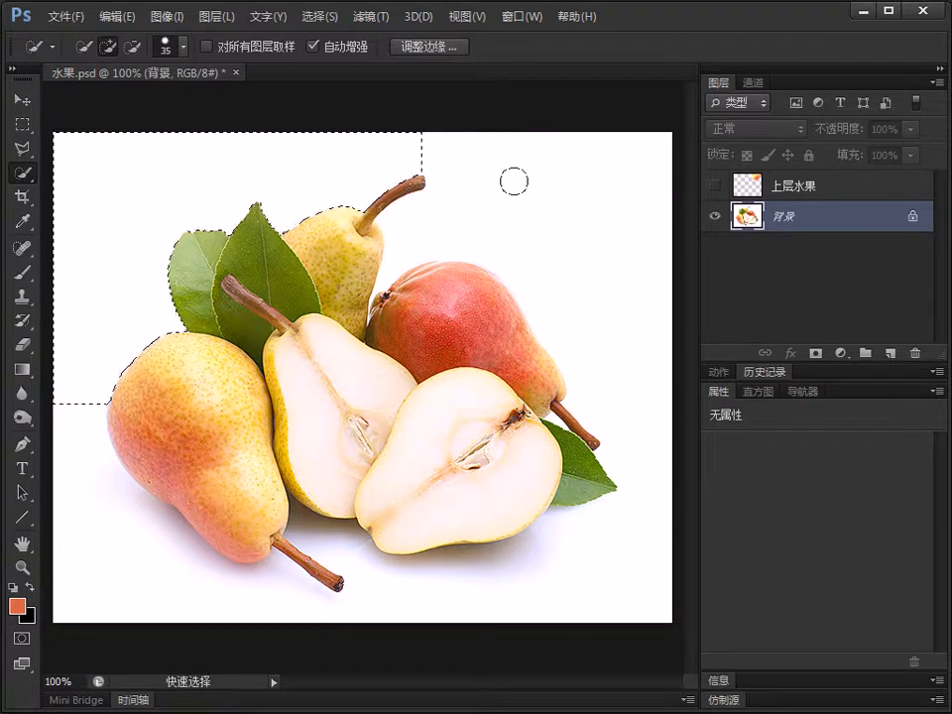
pyautogui.moveTo(653, 290); pyautogui.dragTo(654, 327)
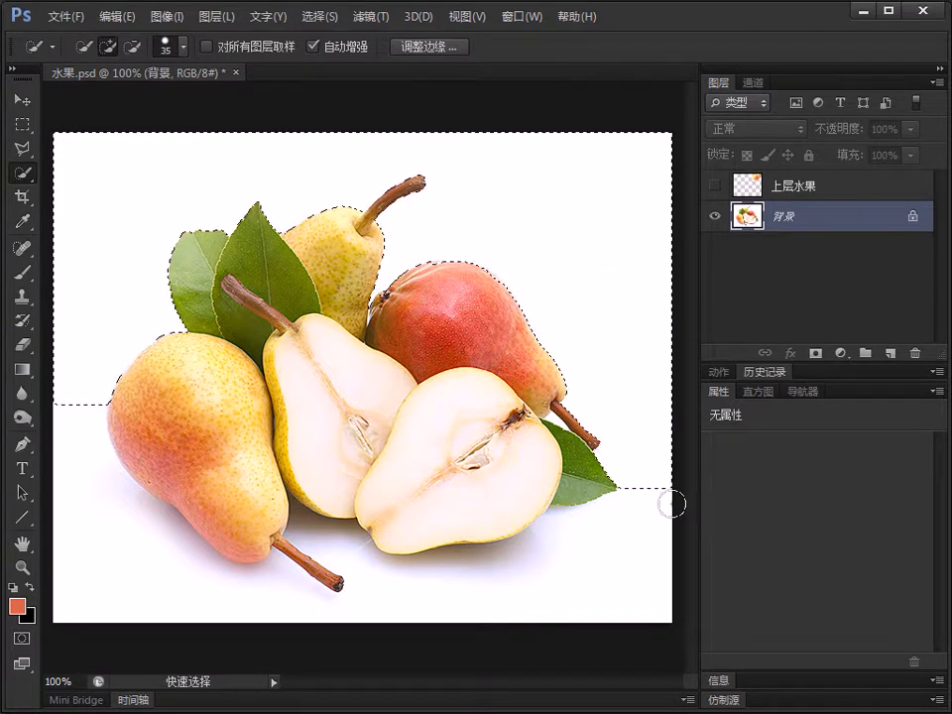
pyautogui.moveTo(657, 461)
pyautogui.mouseDown()
pyautogui.moveTo(531, 612)
pyautogui.moveTo(294, 631)
pyautogui.moveTo(122, 570)
pyautogui.mouseUp()
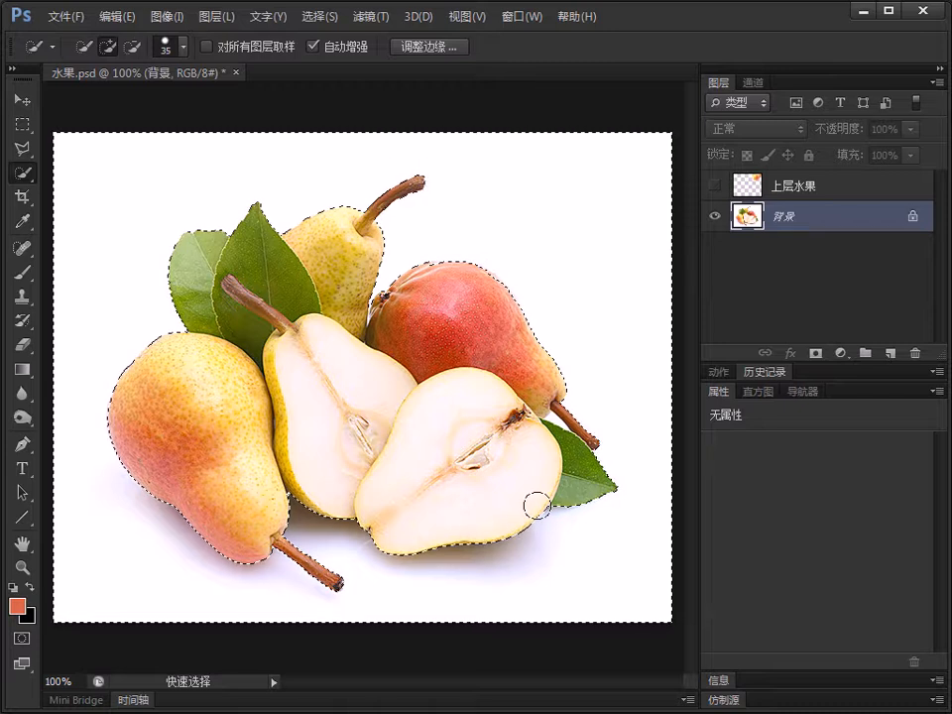
# - Subtract the area around the tip of the lower leaf from the selection with the Quick Selection tool
pyautogui.click(132, 48)
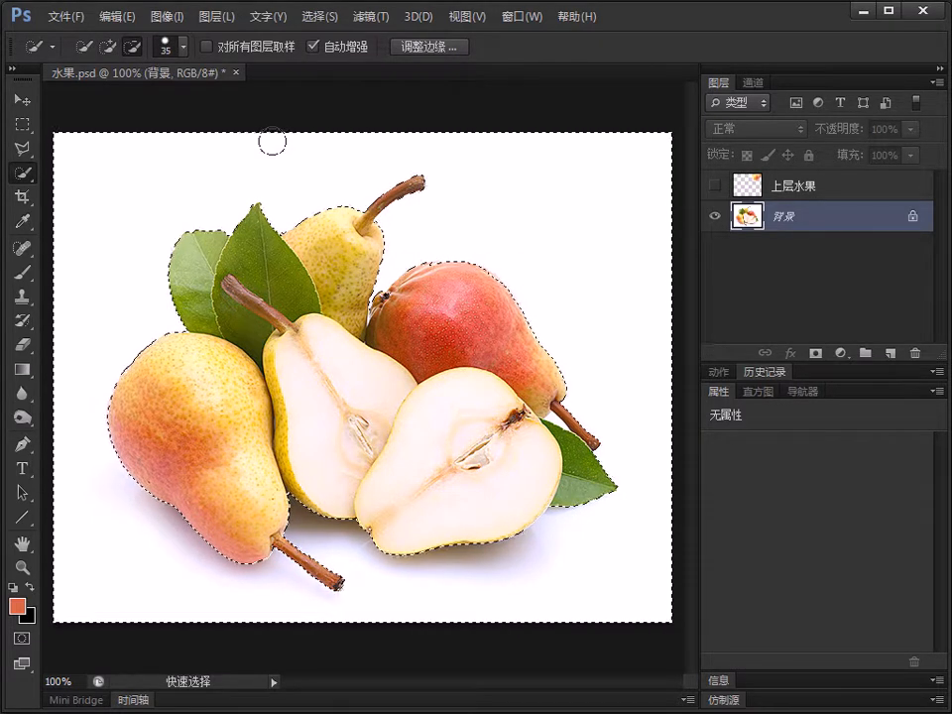
pyautogui.click(107, 49)
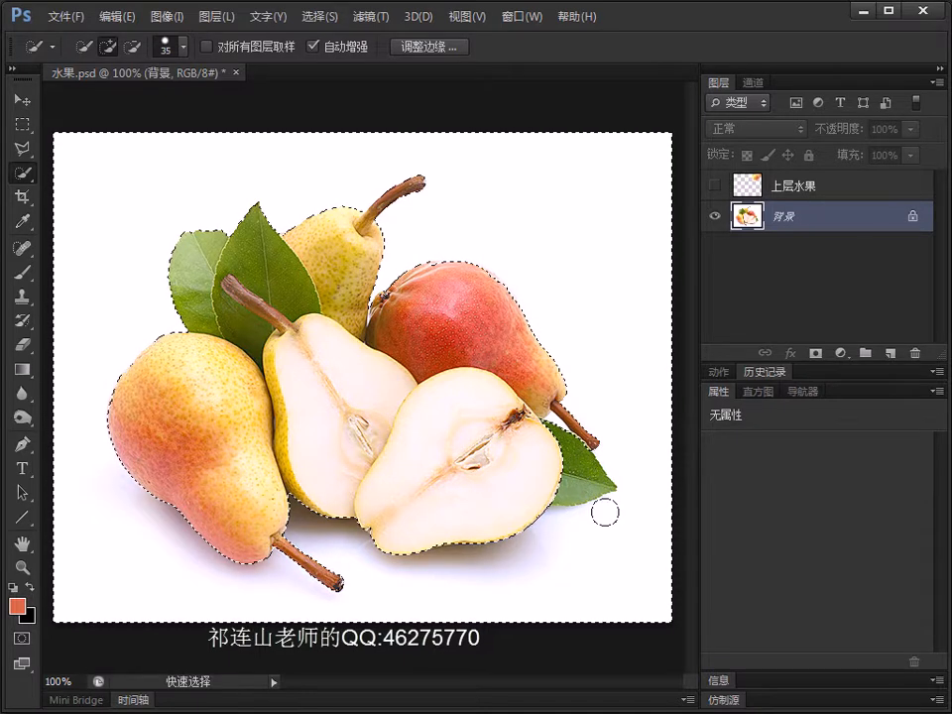
pyautogui.click(133, 48)
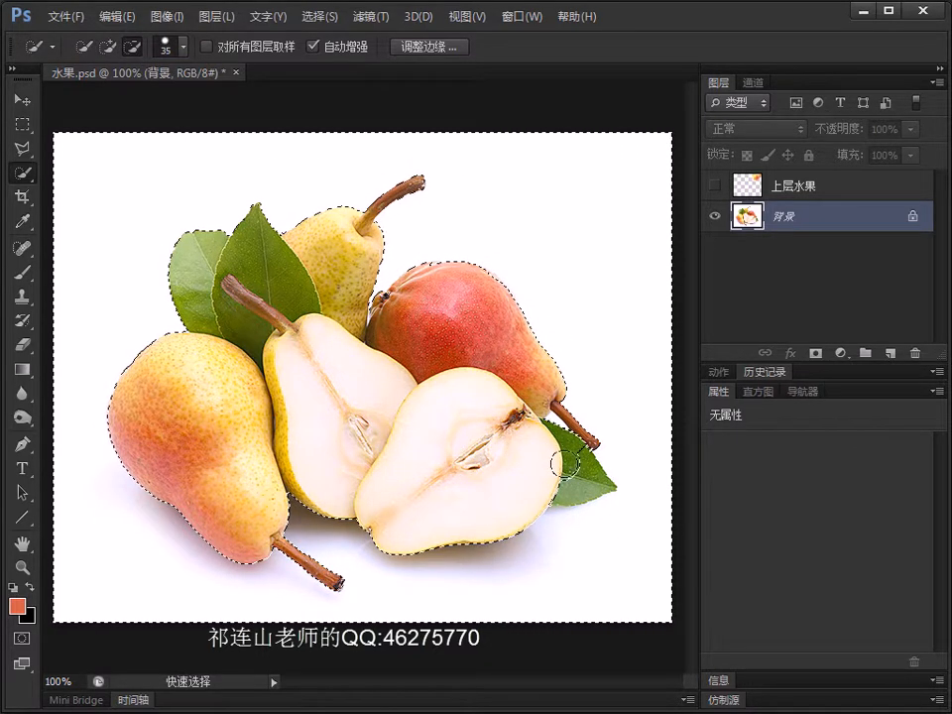
pyautogui.moveTo(578, 471)
pyautogui.mouseDown()
pyautogui.moveTo(588, 478)
pyautogui.moveTo(564, 452)
pyautogui.moveTo(623, 489)
pyautogui.mouseUp()
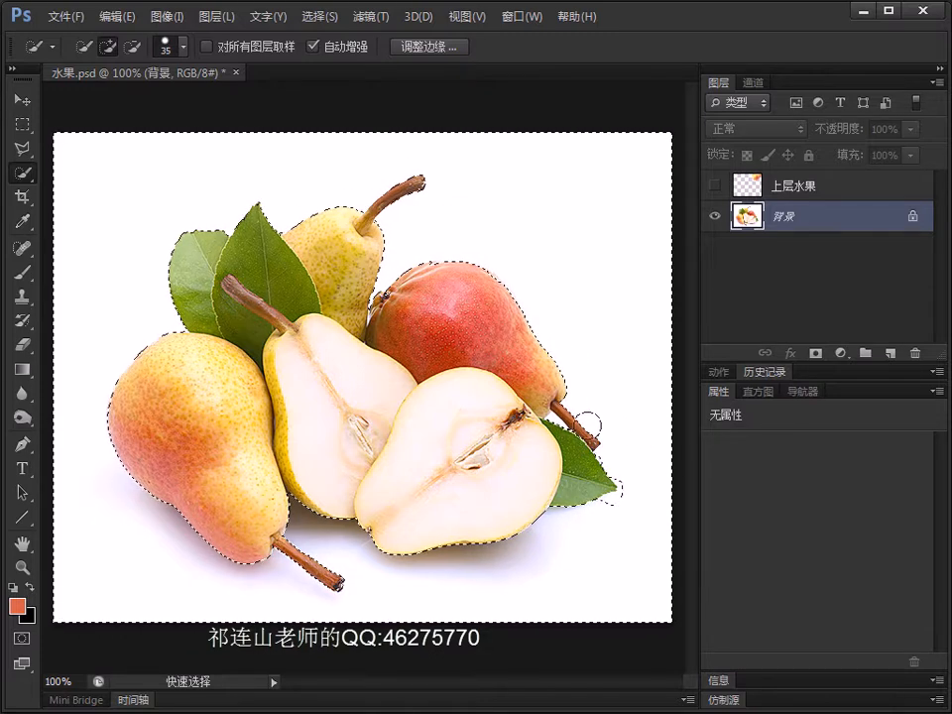
# - Add the missing background around the lower leaf's tip to the selection with the Polygonal Lasso, and deselect
pyautogui.click(20, 148)
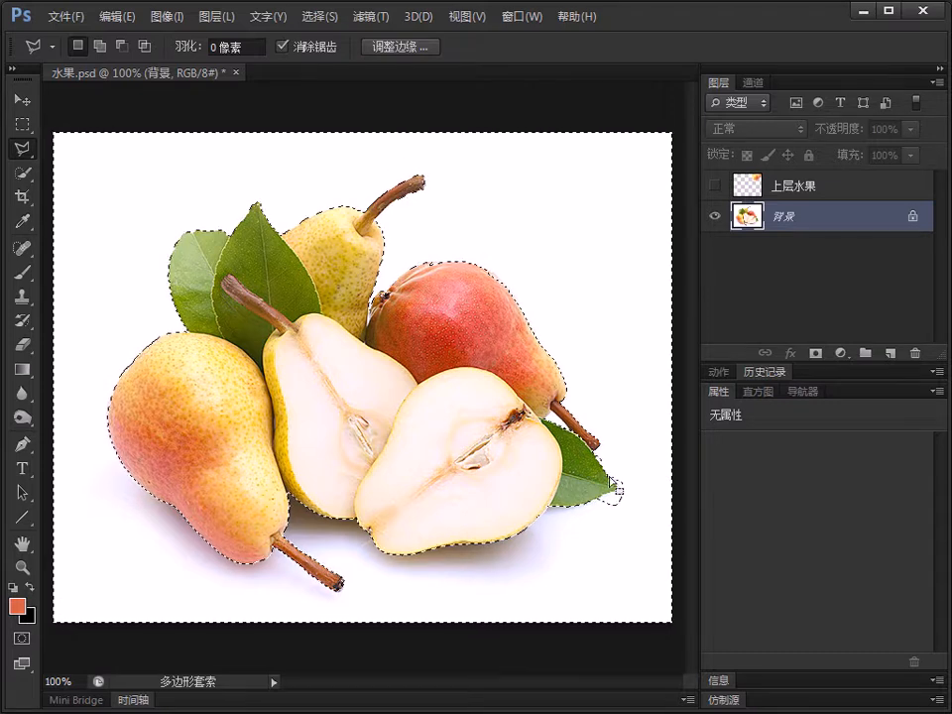
pyautogui.press('shift')
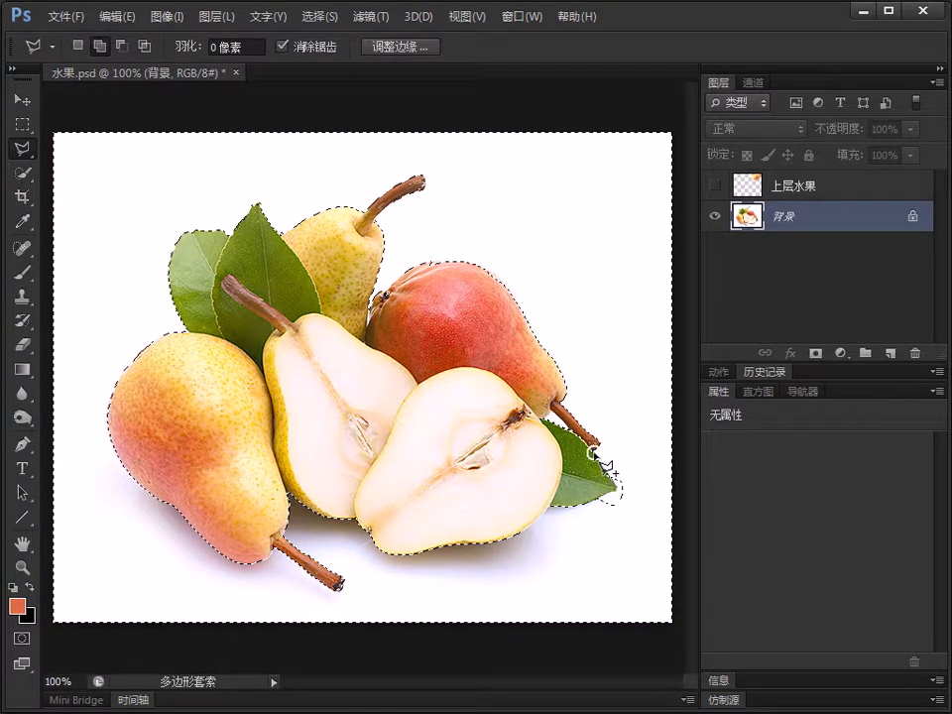
pyautogui.click(627, 433)
pyautogui.click(661, 520)
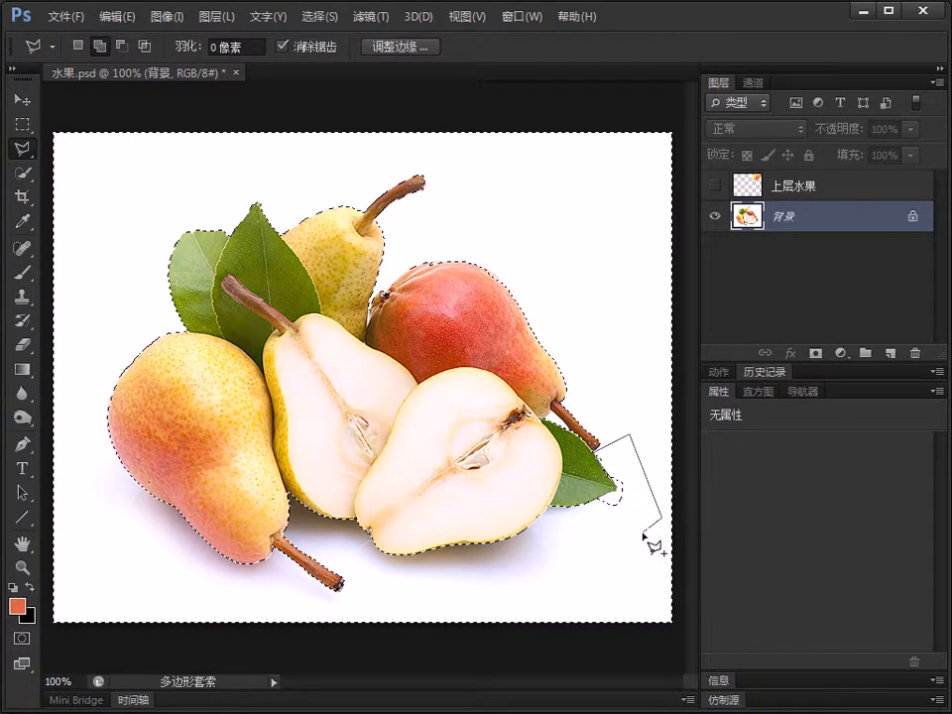
pyautogui.click(575, 531)
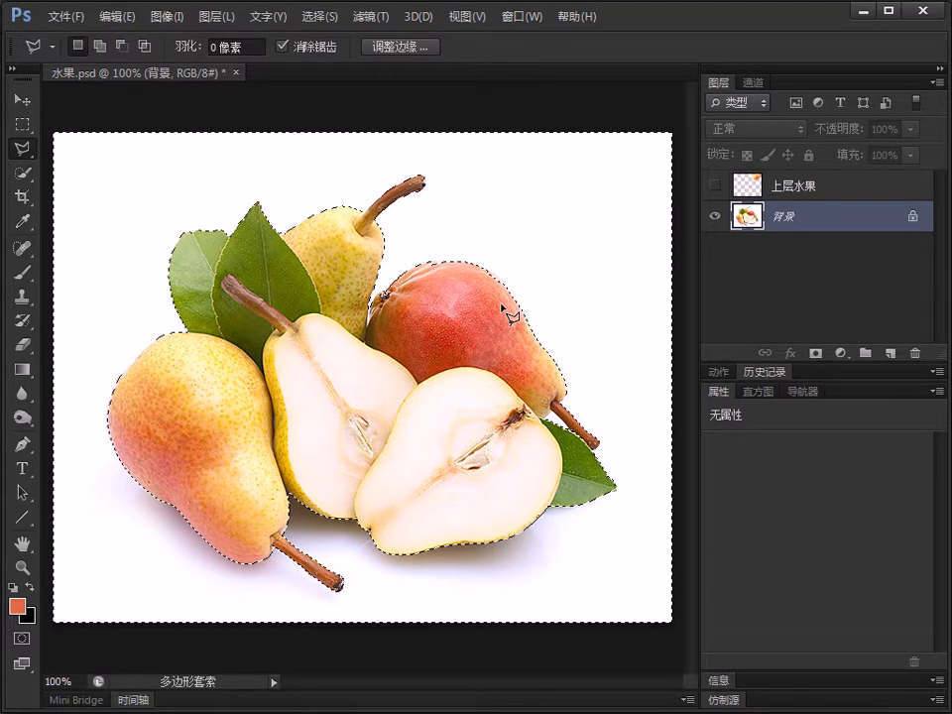
pyautogui.hotkey('ctrl', 'd')
# - Show the 上层水果 layer, quick-select the white background with Sample All Layers (对所有图层取样) enabled, and deselect
pyautogui.press('w')
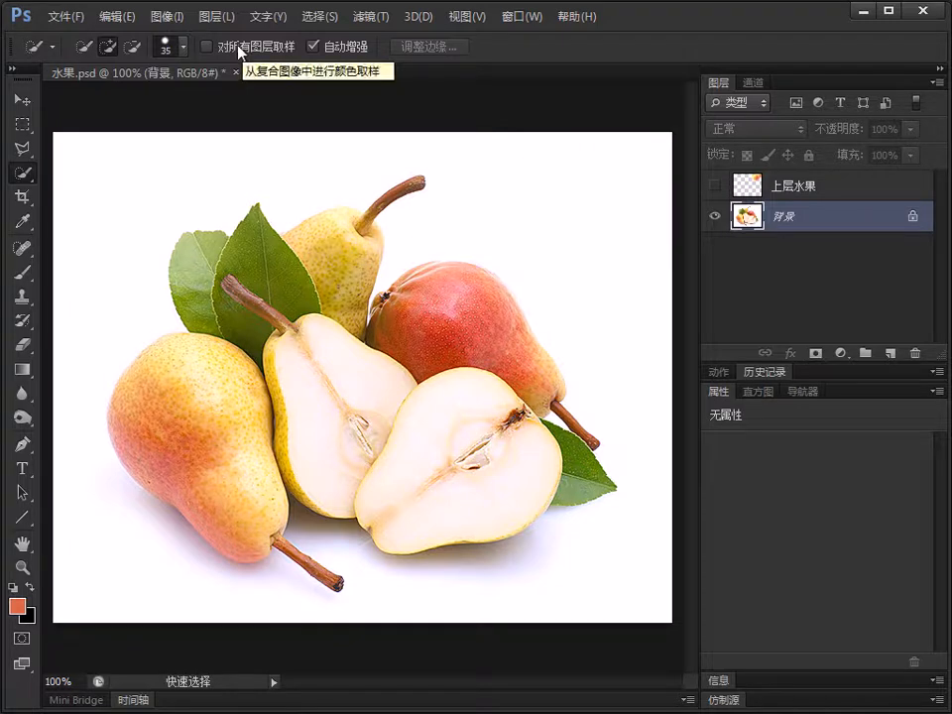
pyautogui.click(715, 186)
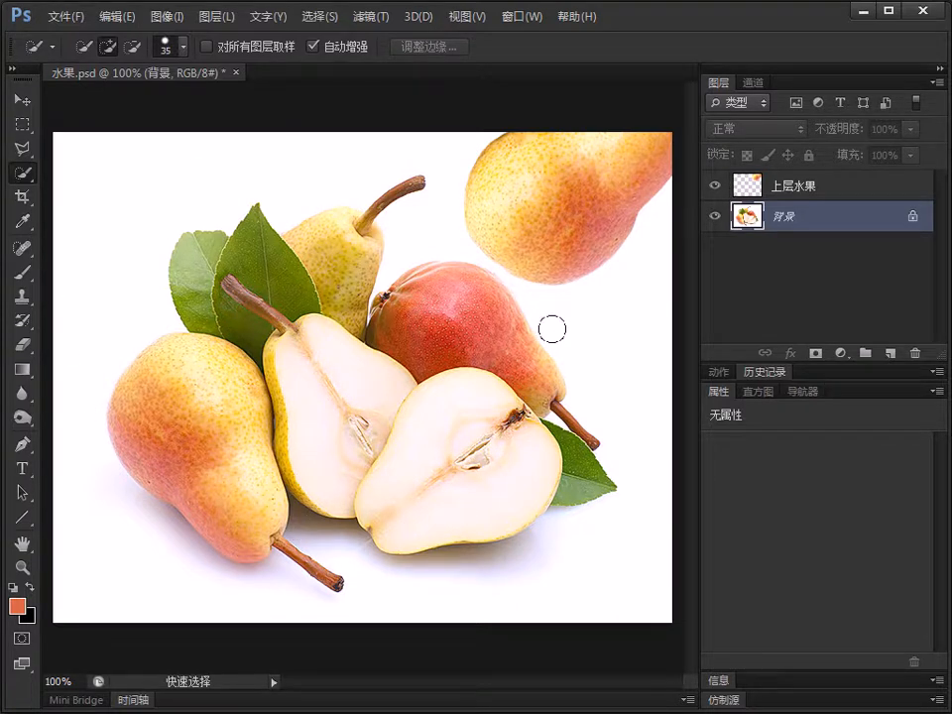
pyautogui.click(207, 47)
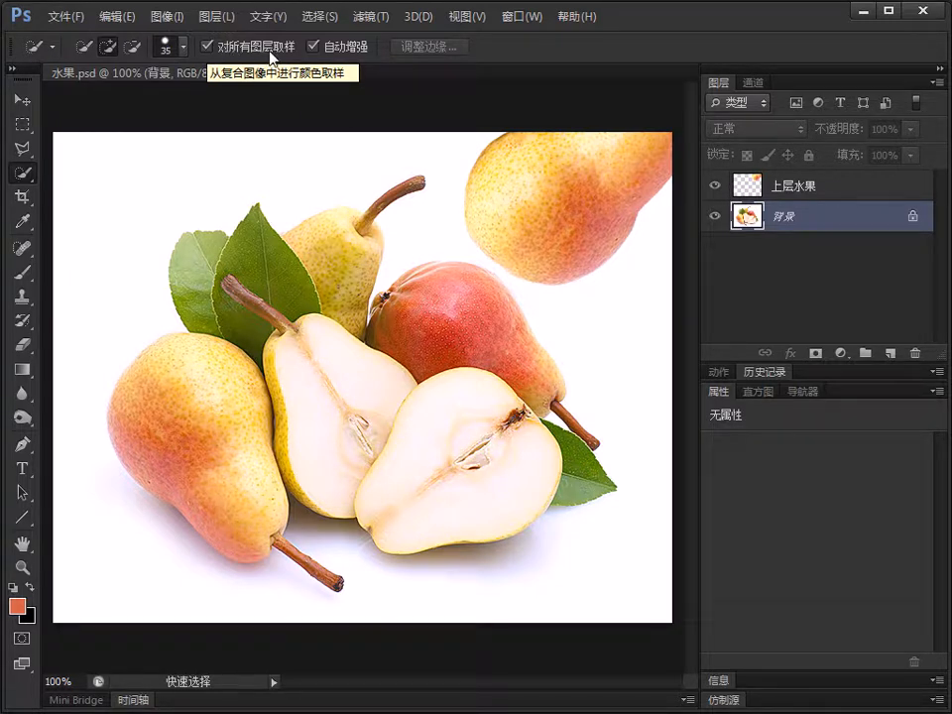
pyautogui.moveTo(127, 178)
pyautogui.mouseDown()
pyautogui.moveTo(262, 145)
pyautogui.moveTo(454, 154)
pyautogui.mouseUp()
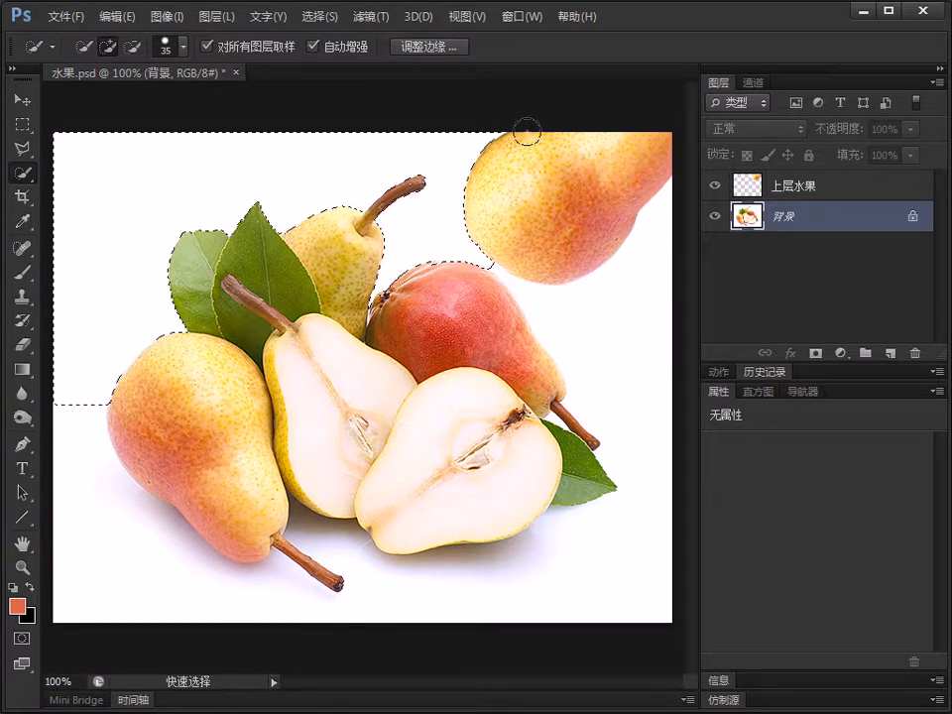
pyautogui.hotkey('ctrl', 'd')
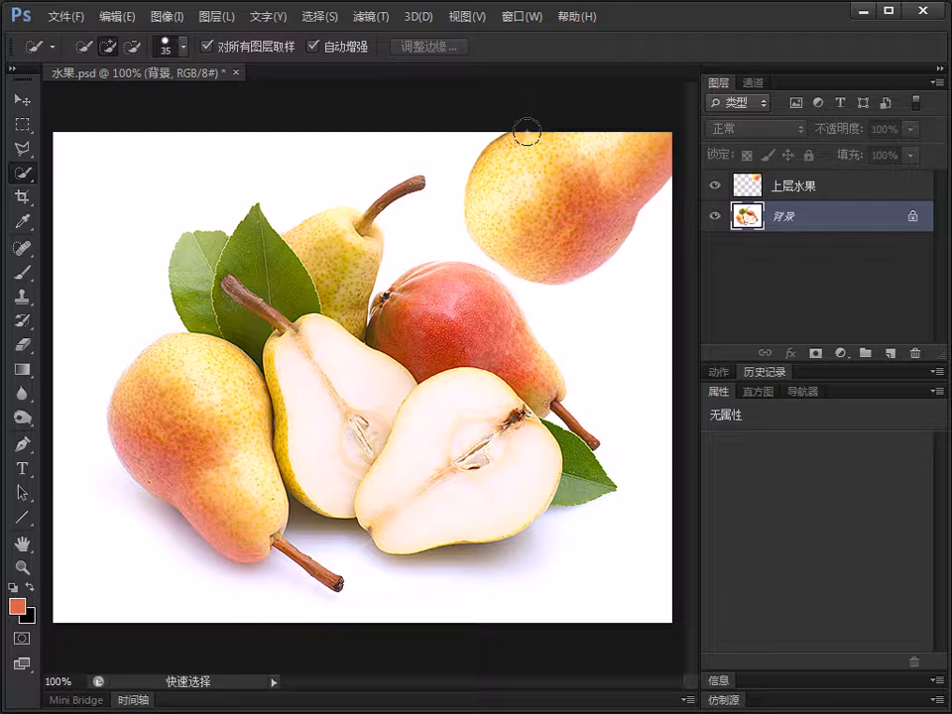
# - Turn off Sample All Layers (对所有图层取样) and quick-select the upper white background, including the area under the 上层水果 pear
pyautogui.click(206, 46)
pyautogui.moveTo(105, 213)
pyautogui.mouseDown()
pyautogui.moveTo(124, 185)
pyautogui.moveTo(241, 148)
pyautogui.moveTo(374, 137)
pyautogui.mouseUp()
pyautogui.moveTo(433, 144)
pyautogui.mouseDown()
pyautogui.moveTo(504, 159)
pyautogui.moveTo(558, 187)
pyautogui.mouseUp()
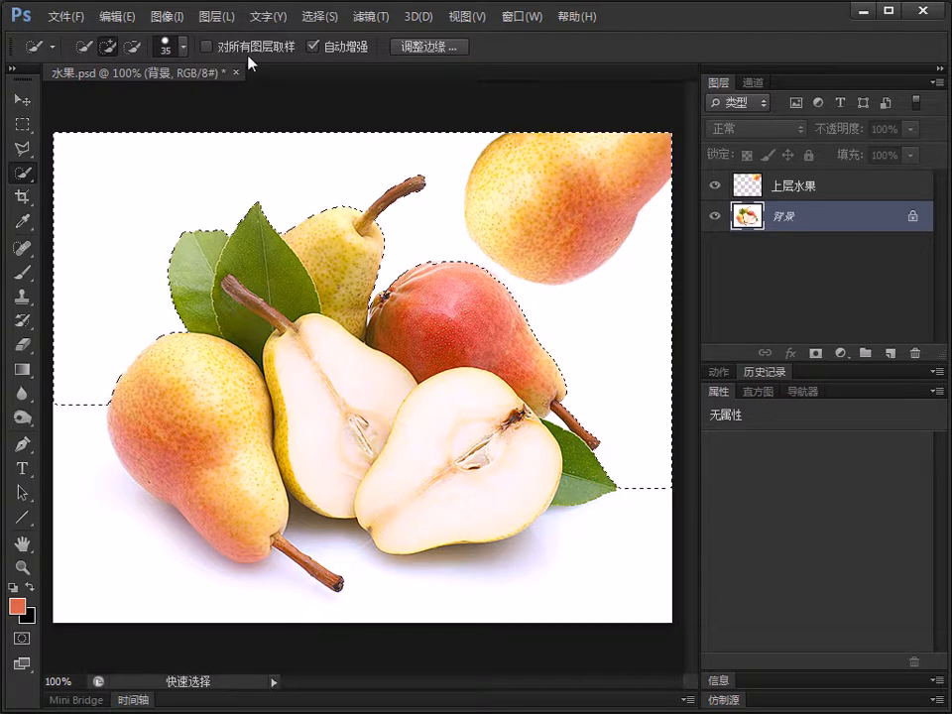
# - Set the Quick Selection brush size to 27 px
pyautogui.click(182, 47)
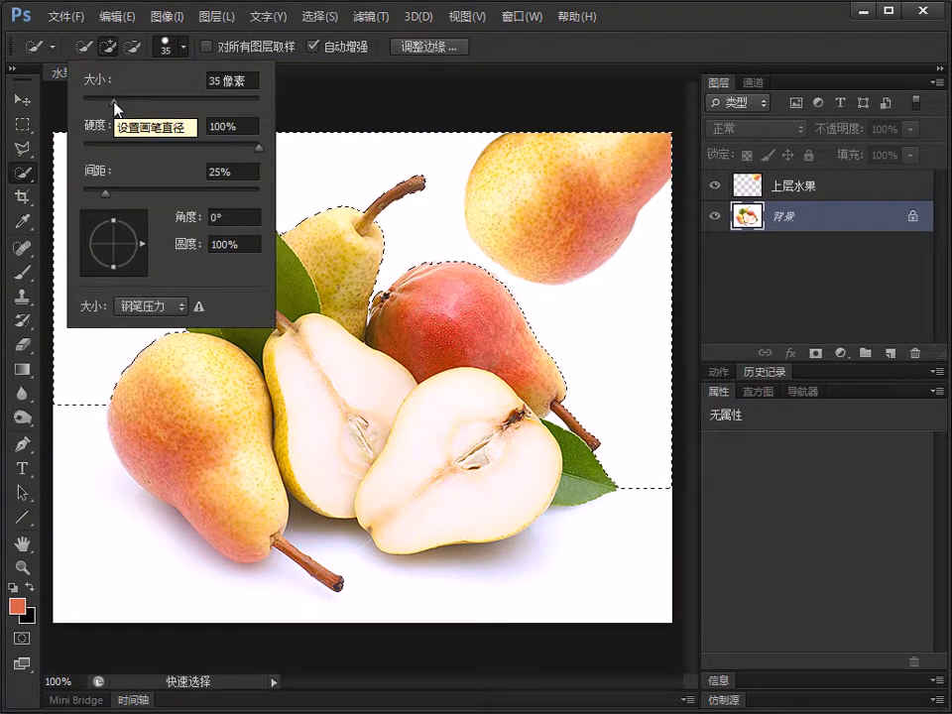
pyautogui.moveTo(115, 101); pyautogui.dragTo(184, 103)
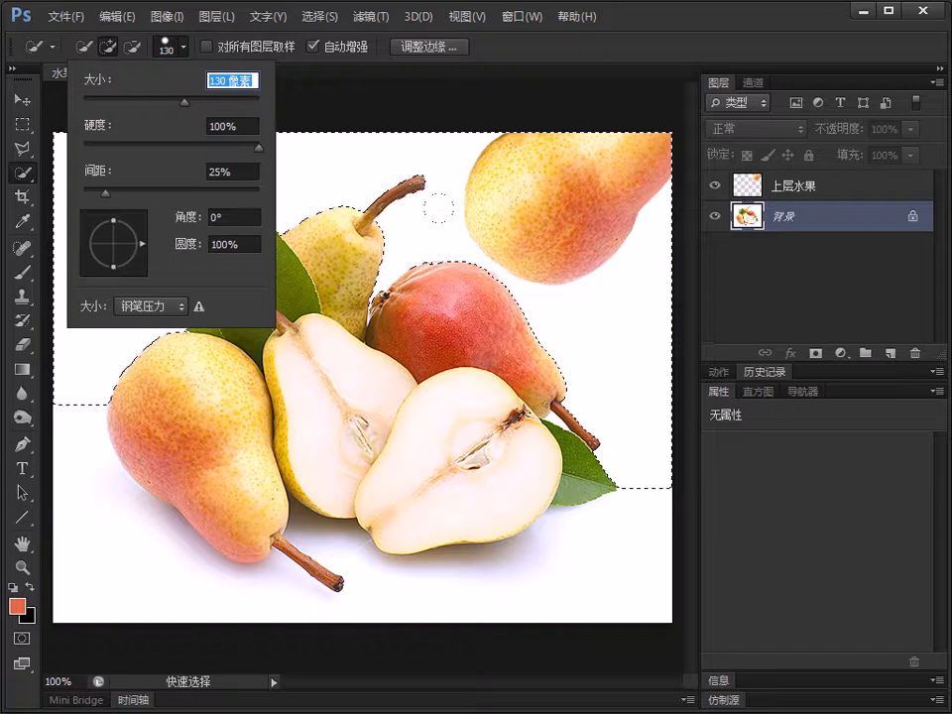
pyautogui.moveTo(186, 104); pyautogui.dragTo(106, 116)
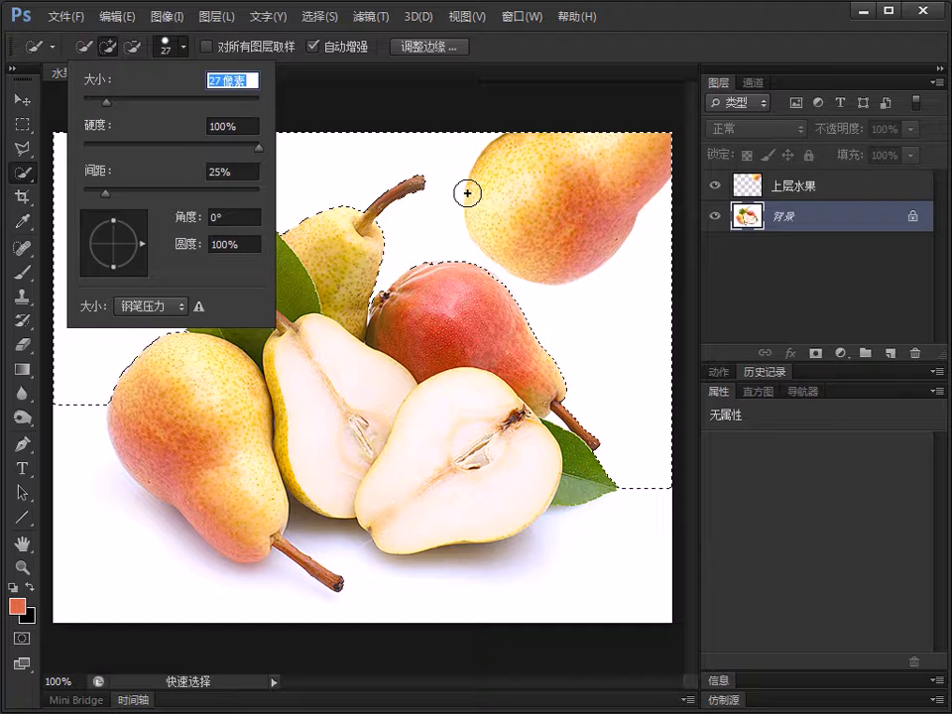
pyautogui.click(625, 26)
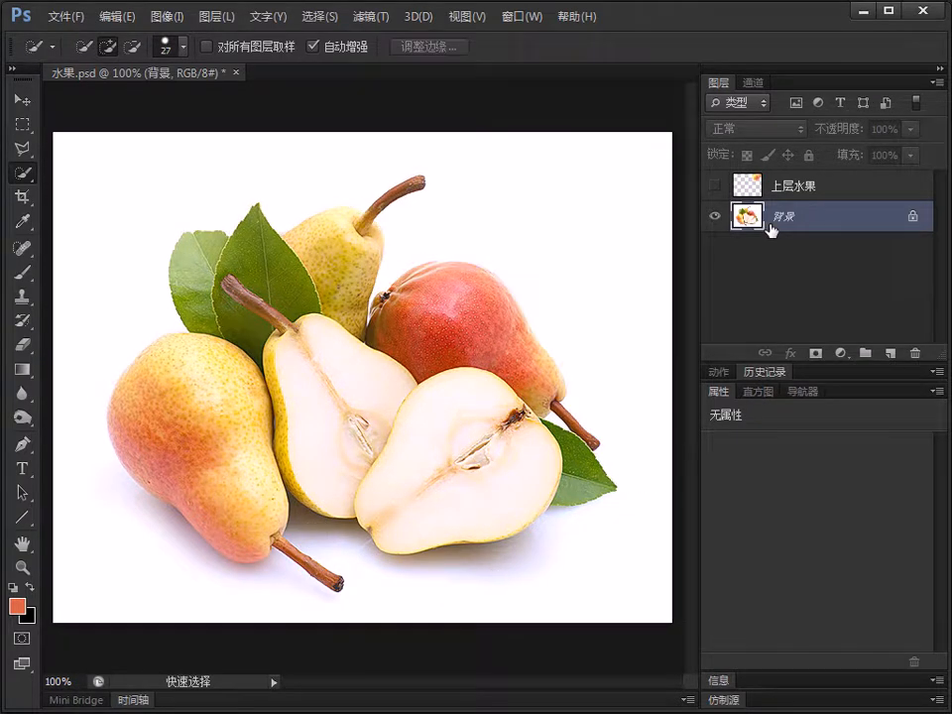
# - Select the white background with the Magic Wand, use Add to Selection for the pears' shadows, and subtract the background
pyautogui.rightClick(21, 168)
pyautogui.click(152, 194)
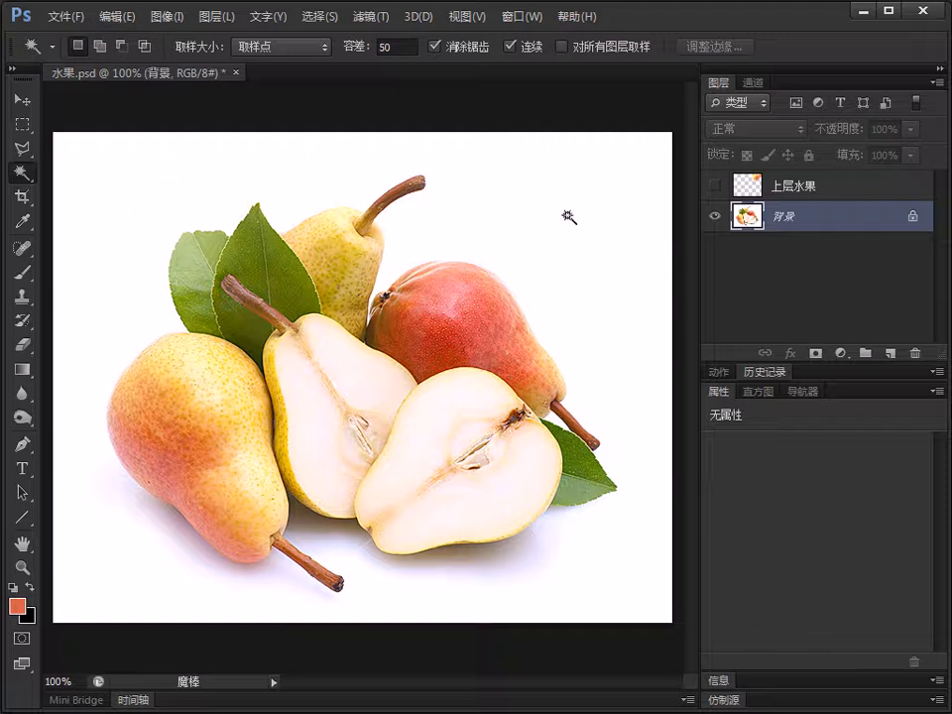
pyautogui.click(134, 211)
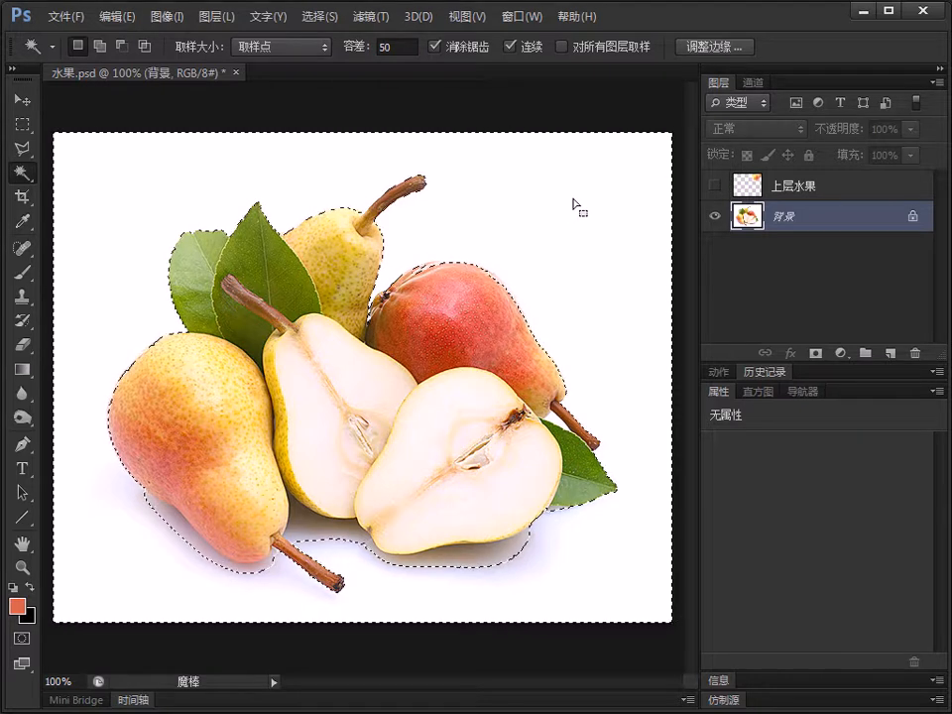
pyautogui.click(99, 44)
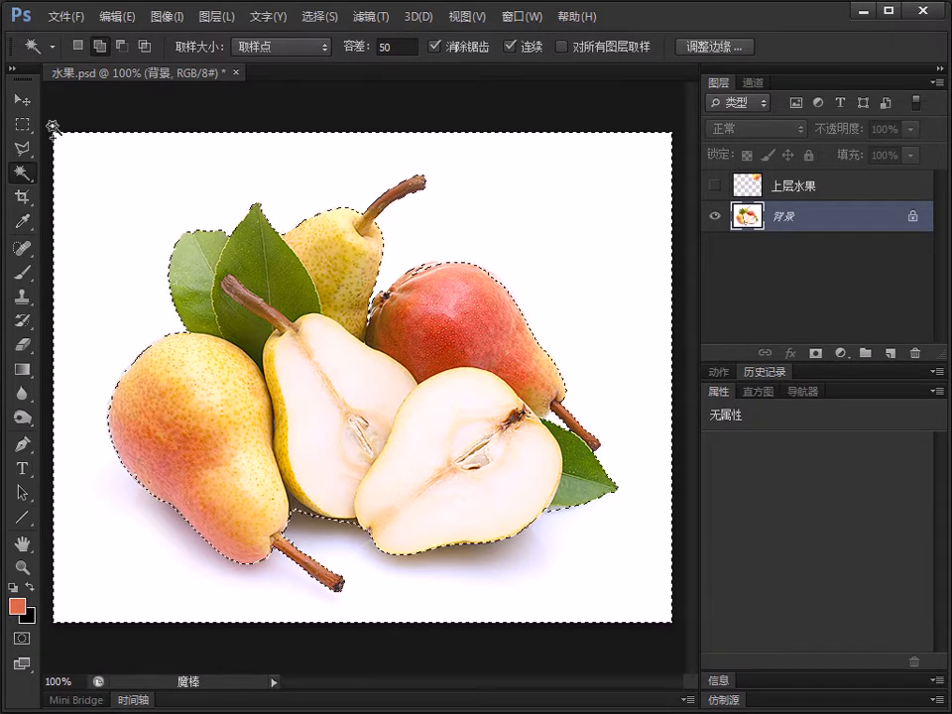
pyautogui.keyDown('alt'); pyautogui.click(569, 302); pyautogui.keyUp('alt')
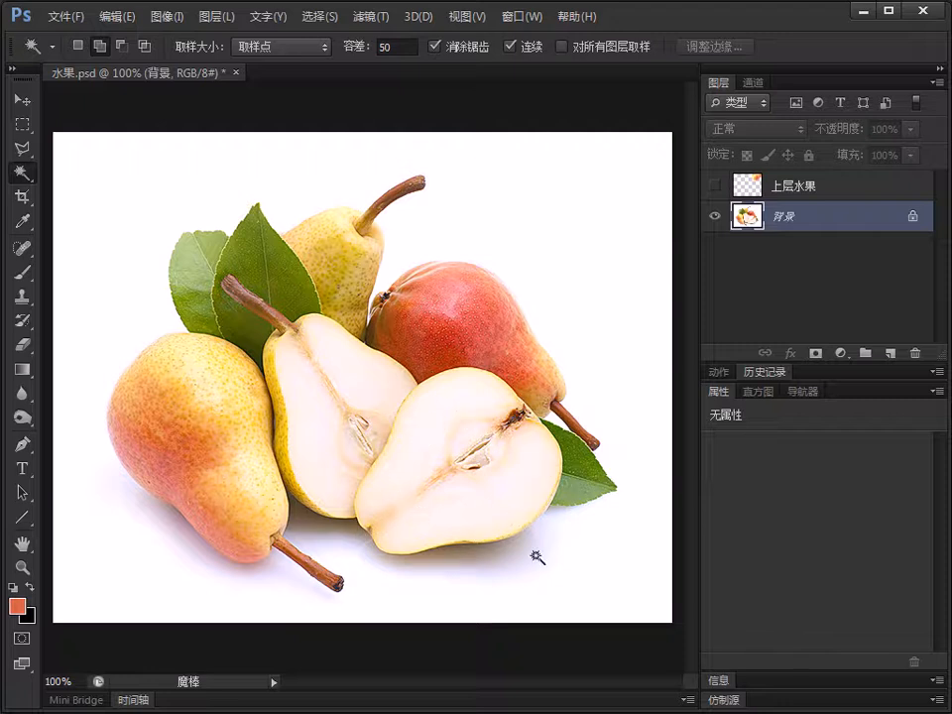
# - Select the white background with Contiguous (连续) on, and again with it off to include matching colours image-wide, deselecting after each
pyautogui.click(576, 567)
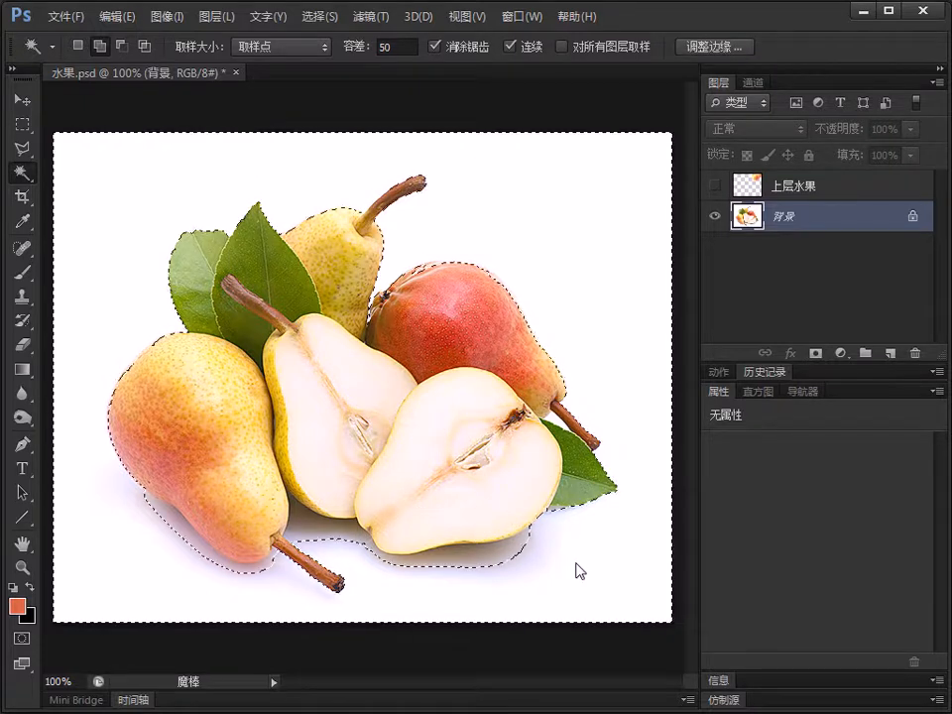
pyautogui.click(509, 48)
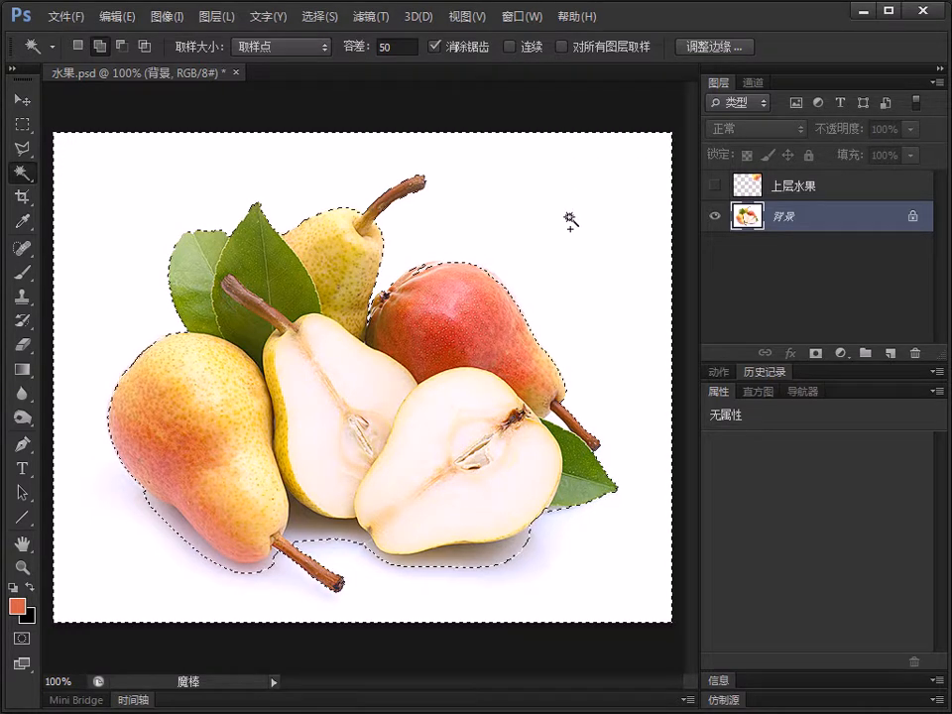
pyautogui.hotkey('ctrl', 'd')
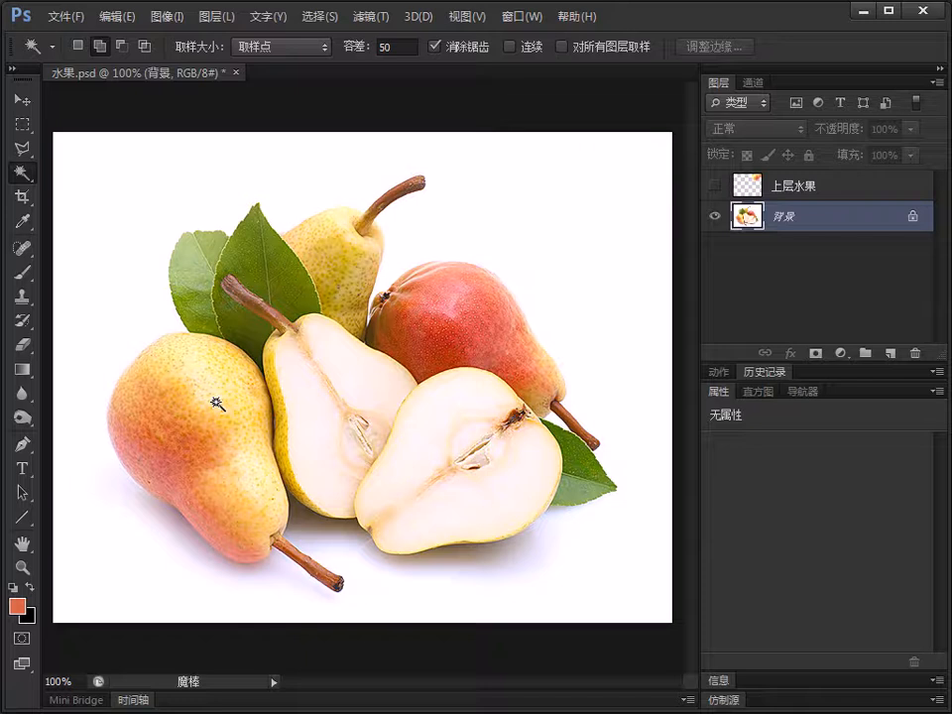
pyautogui.click(604, 566)
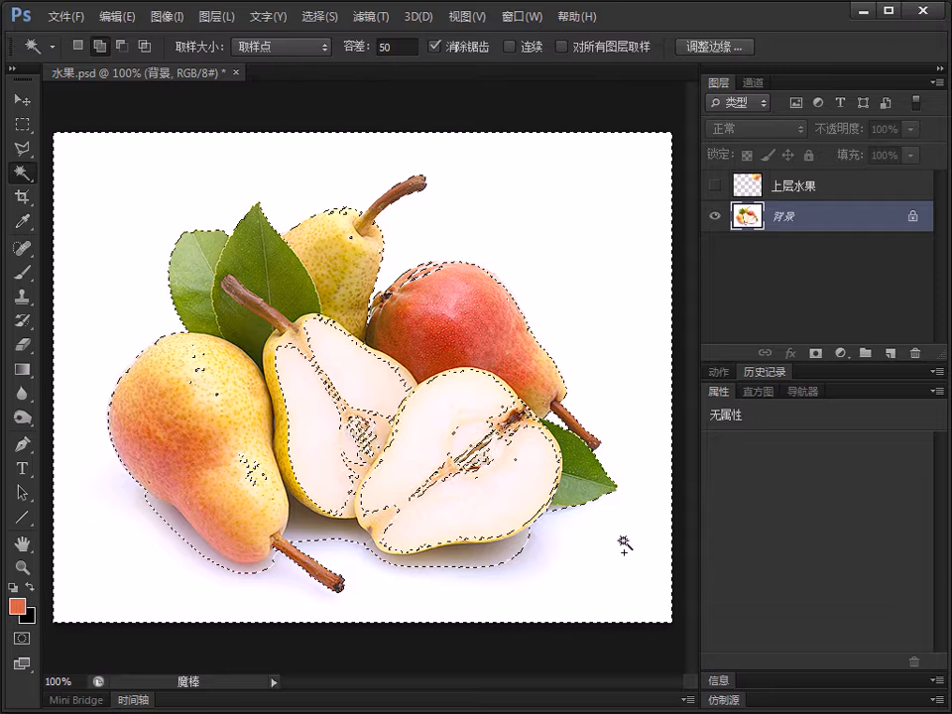
pyautogui.hotkey('ctrl', 'd')
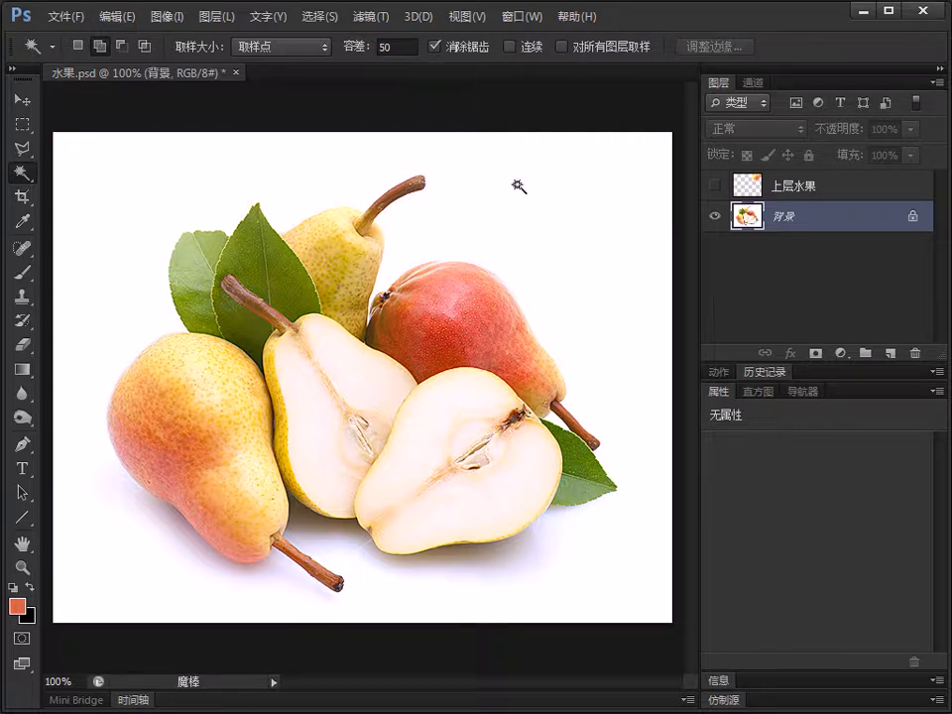
# - Select the white background with the Magic Wand at tolerance (容差) 5 with Contiguous (连续) turned on, and deselect
pyautogui.doubleClick(395, 45)
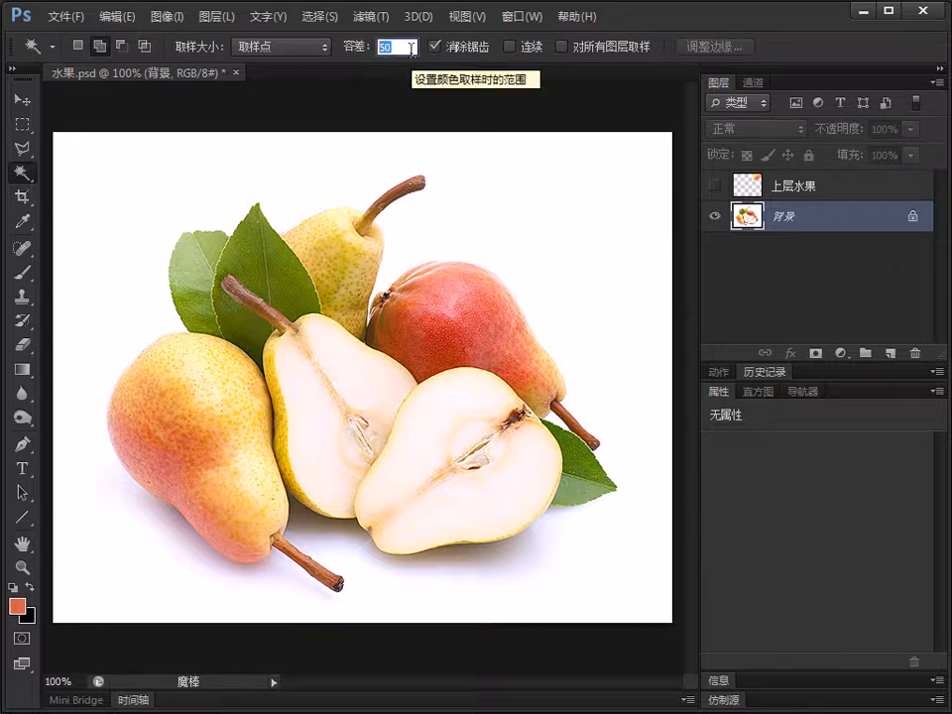
pyautogui.write('5')
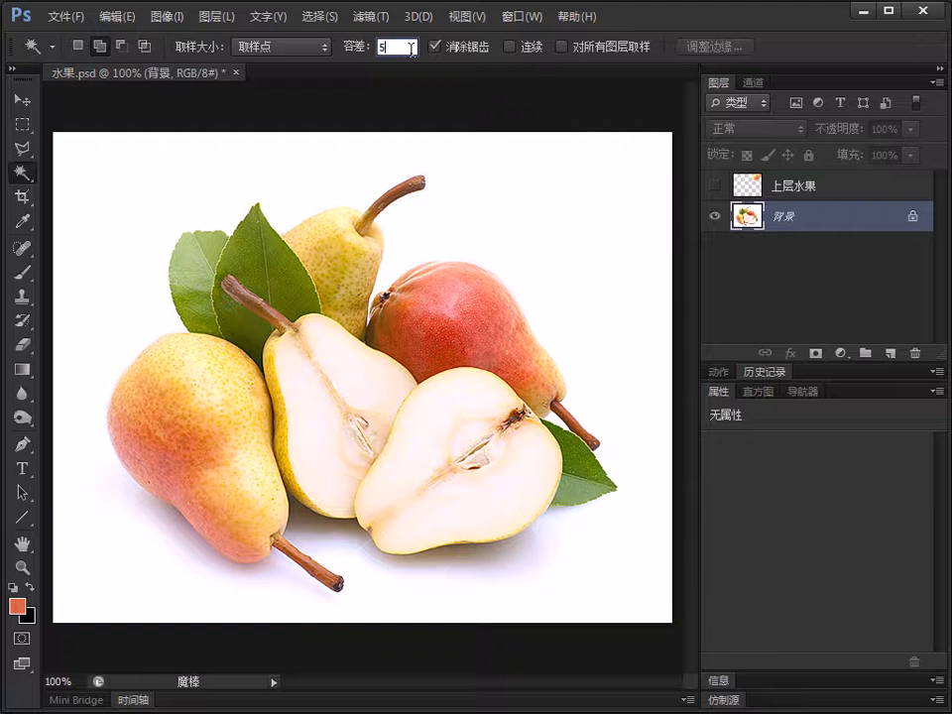
pyautogui.click(510, 45)
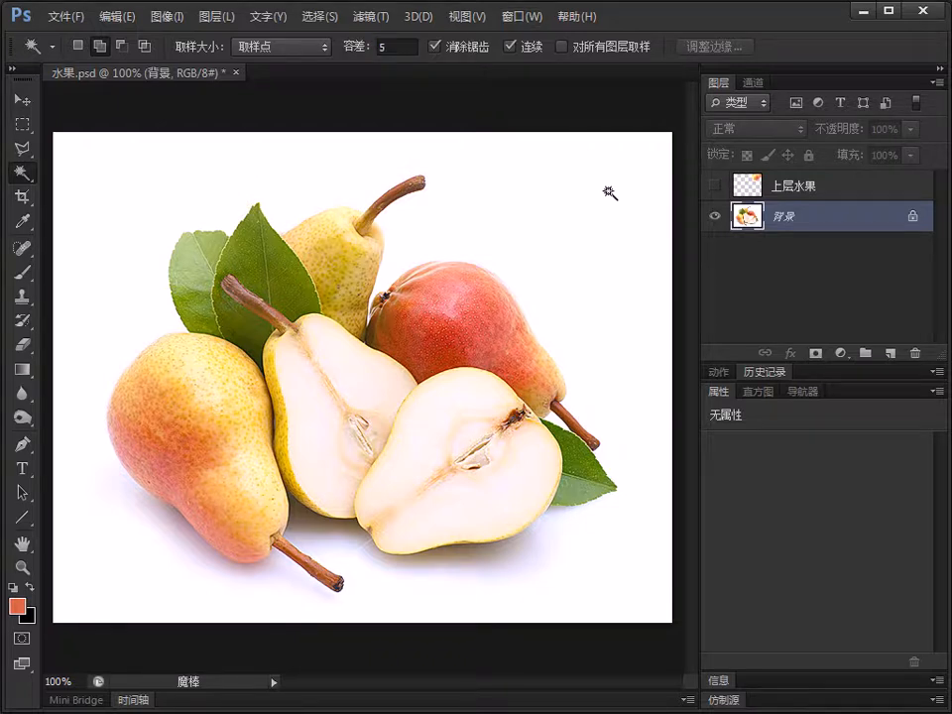
pyautogui.click(608, 190)
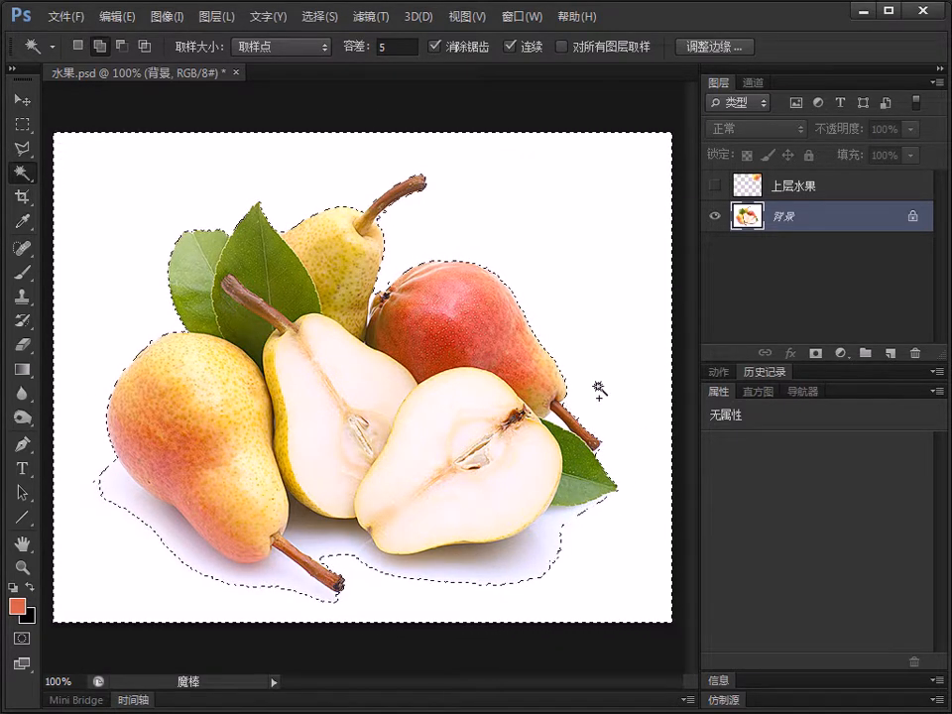
pyautogui.hotkey('ctrl', 'd')
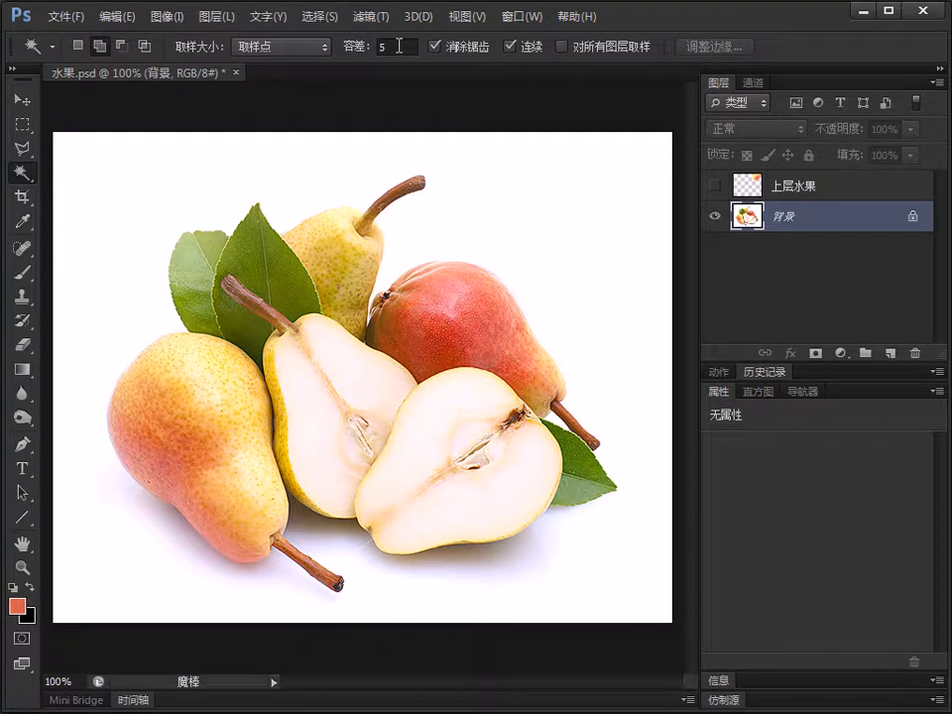
# - Set the Magic Wand tolerance (容差) to 80, select the white background with it, and deselect
pyautogui.moveTo(400, 46); pyautogui.dragTo(329, 51)
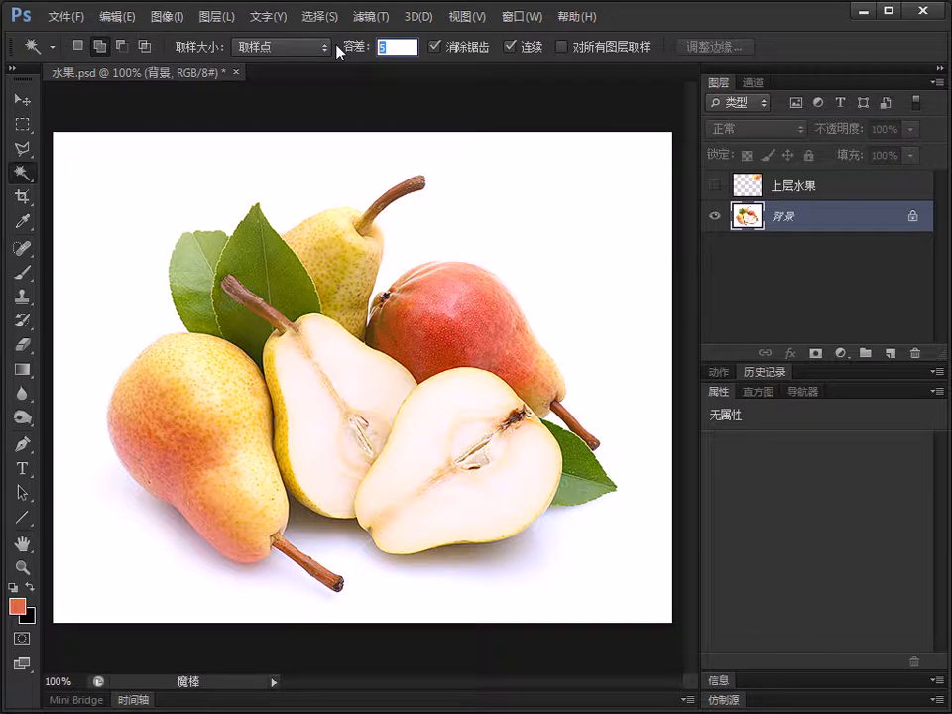
pyautogui.write('80')
pyautogui.click(620, 194)
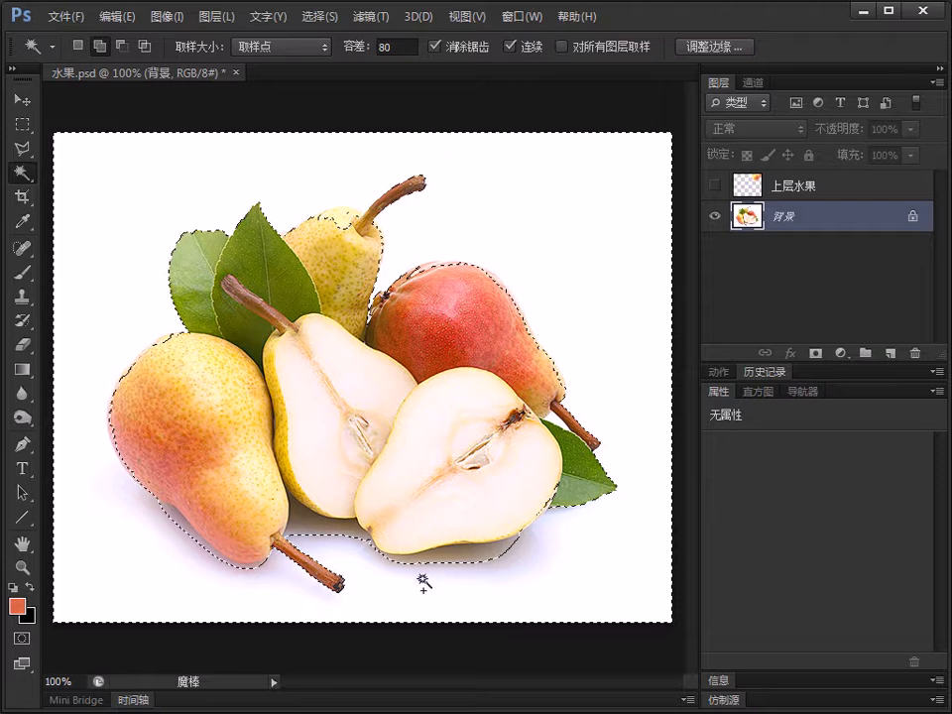
pyautogui.hotkey('ctrl', 'd')
# - Select the whole white background with the Quick Selection tool and invert the selection to the pears and leaves
pyautogui.click(21, 172)
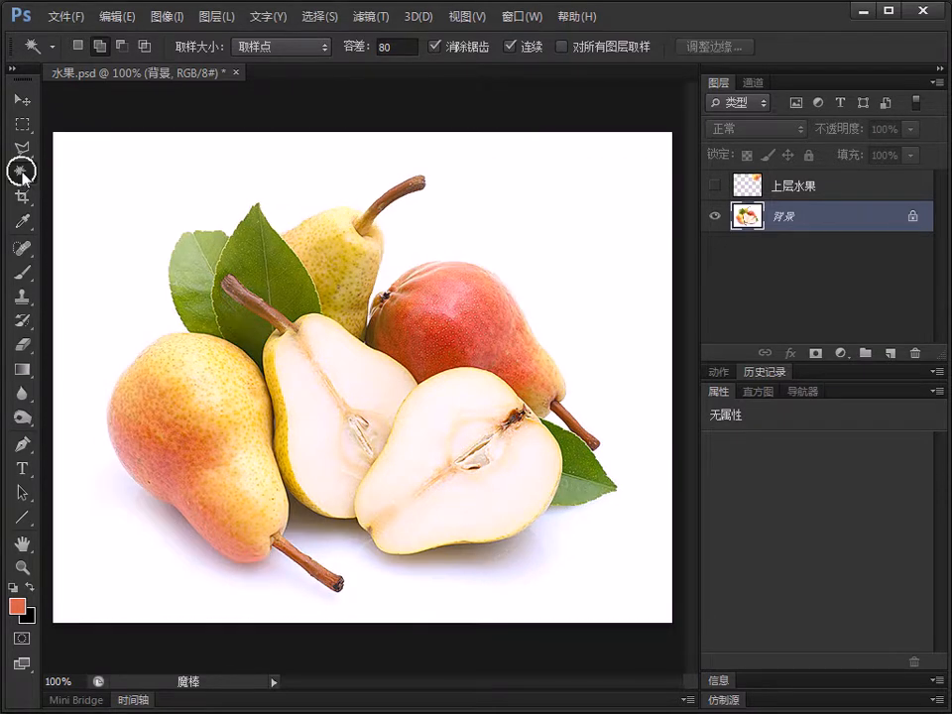
pyautogui.click(82, 170)
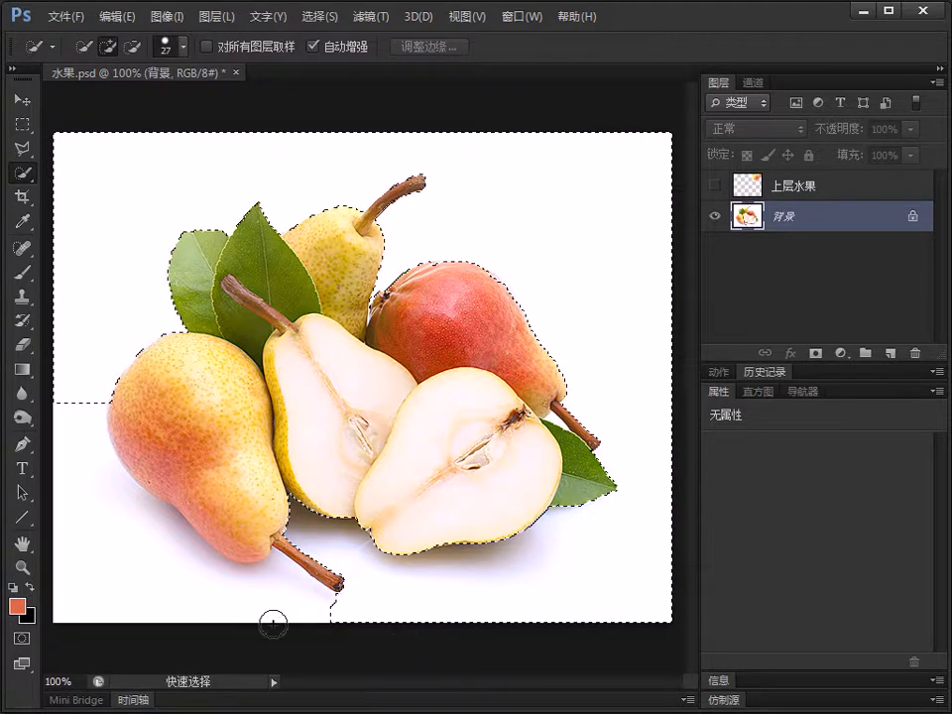
pyautogui.moveTo(272, 624); pyautogui.dragTo(104, 564)
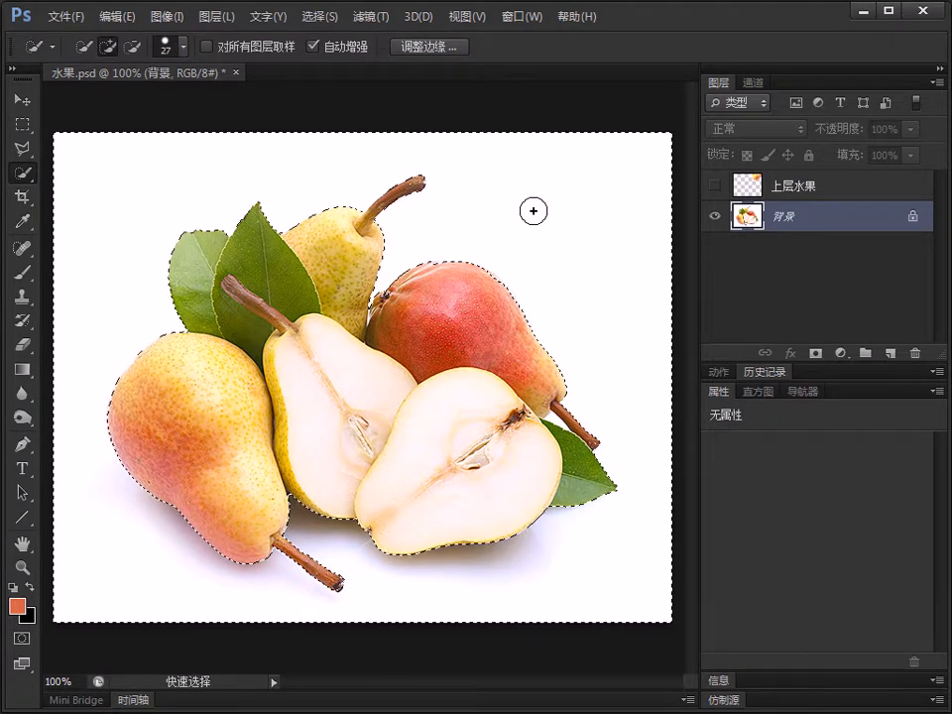
pyautogui.hotkey('shift', 'ctrl', 'i')
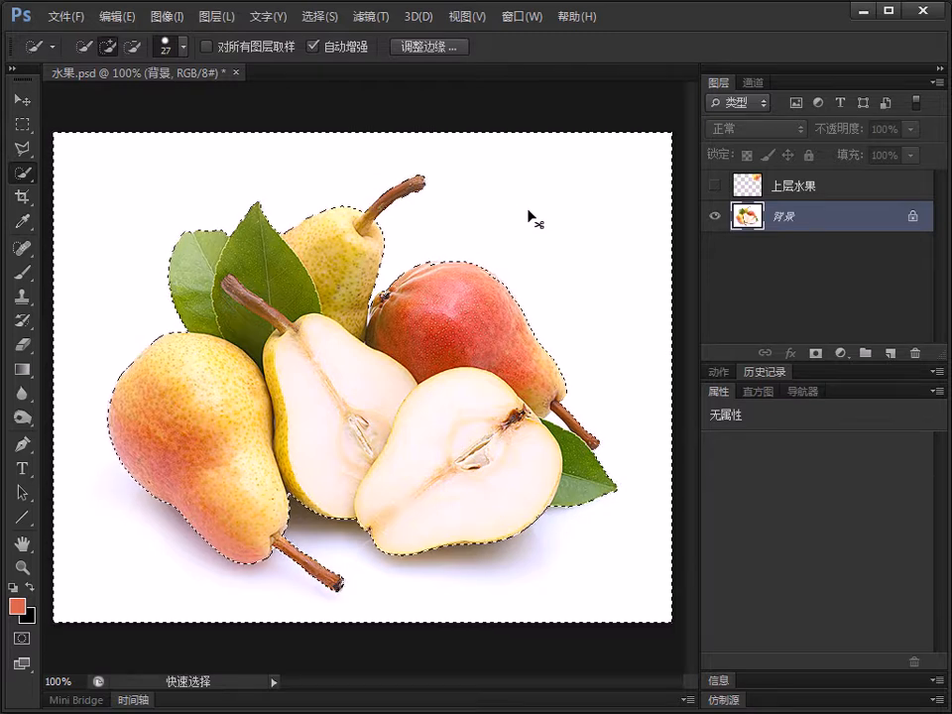
pyautogui.hotkey('ctrl', 'shift', 'i')
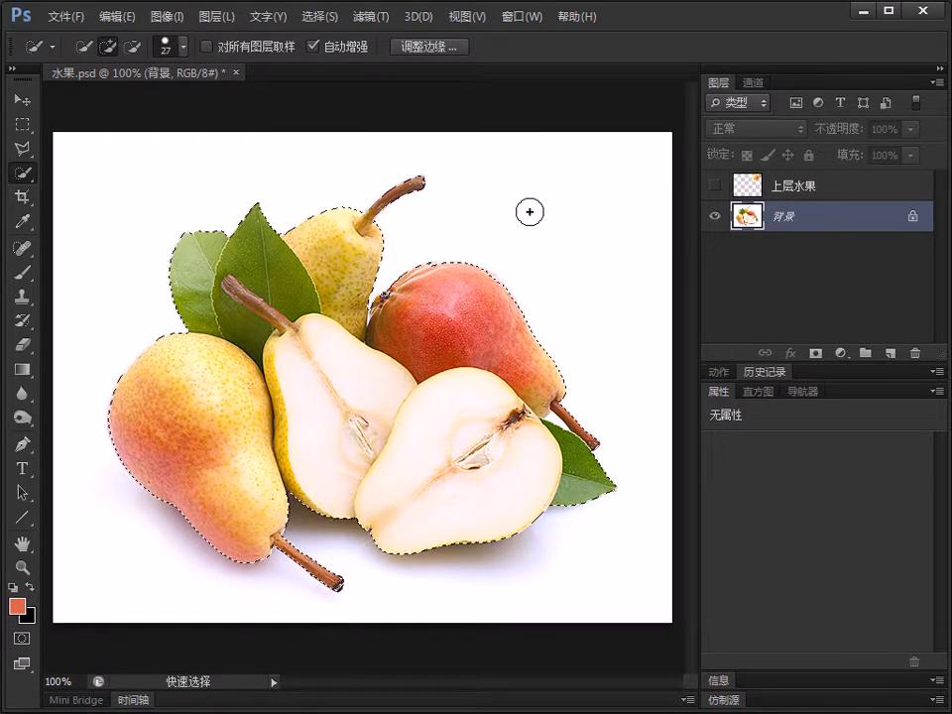
# - Subtract the white gap between the red pear's stem and the leaf below it from the selection with the Polygonal Lasso
pyautogui.moveTo(484, 351); pyautogui.dragTo(645, 484)
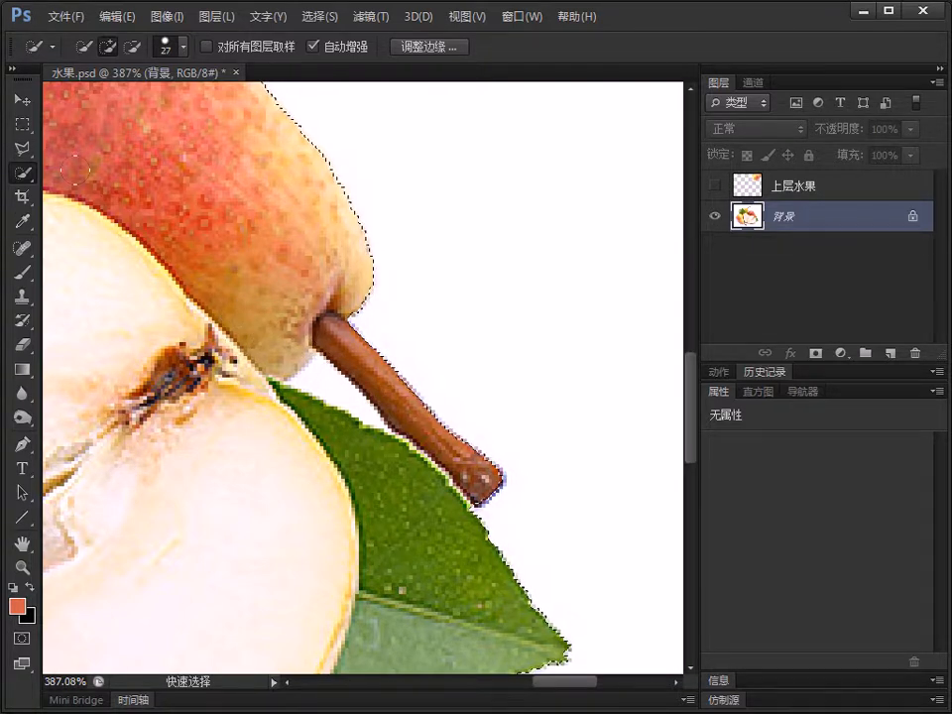
pyautogui.click(23, 148)
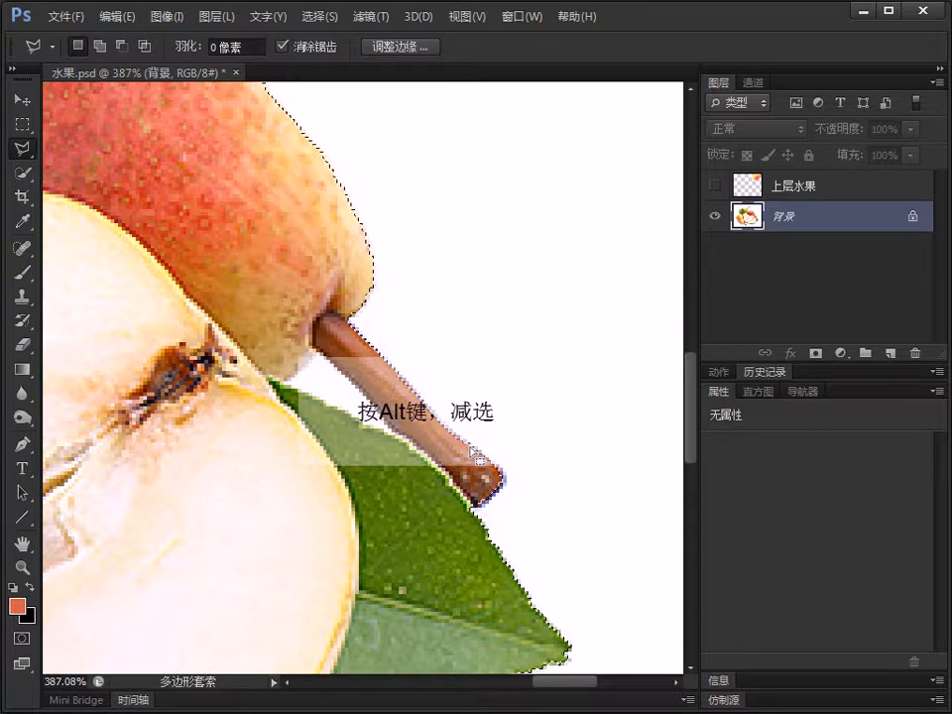
pyautogui.press('alt')
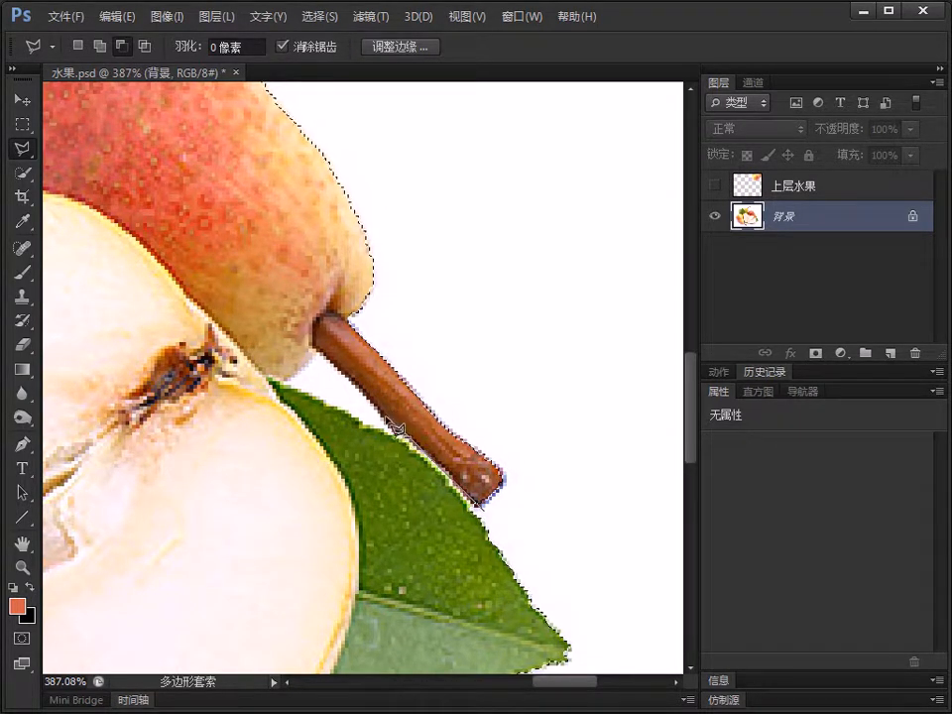
pyautogui.click(318, 351)
pyautogui.click(277, 381)
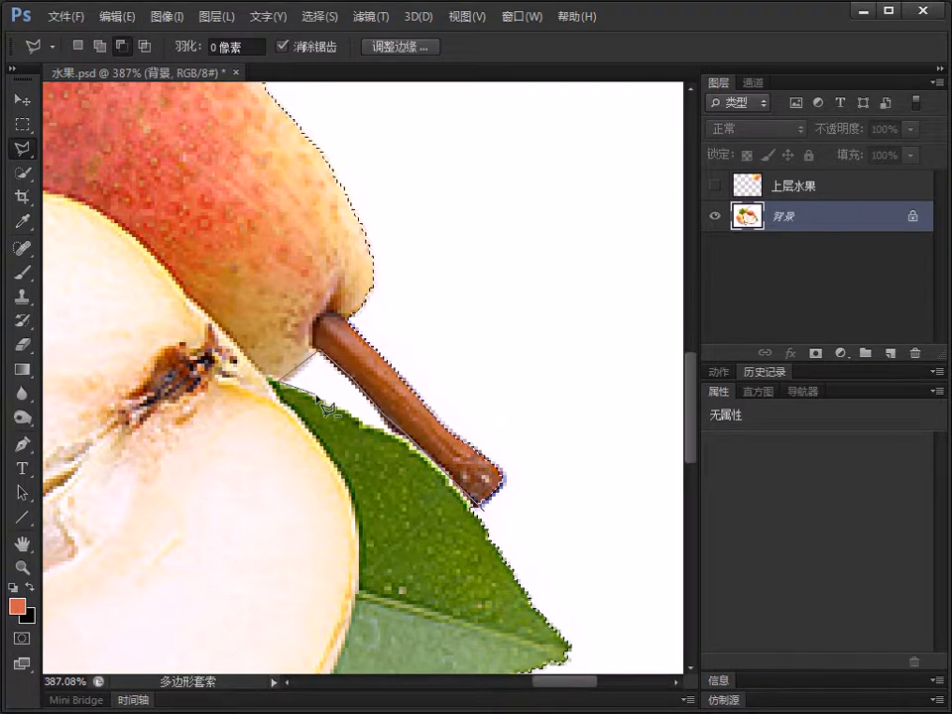
pyautogui.click(394, 434)
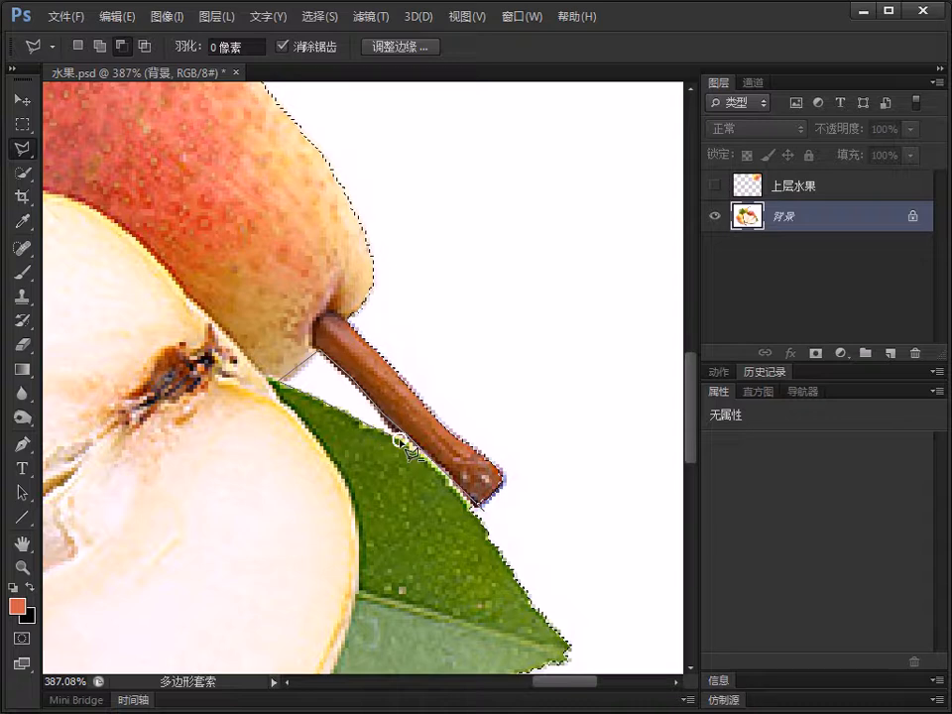
pyautogui.click(408, 445)
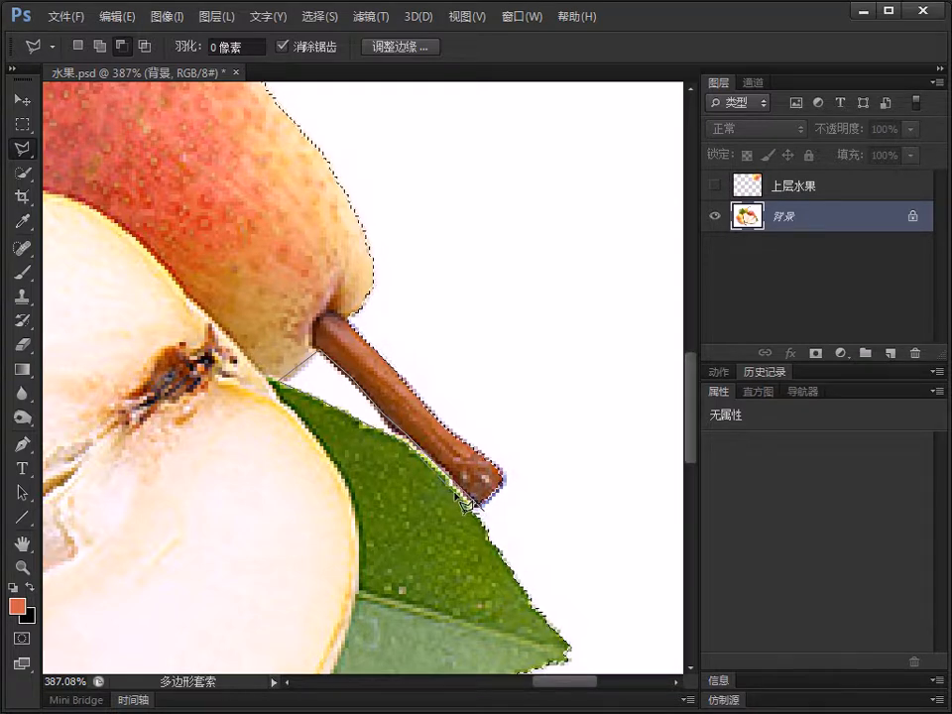
pyautogui.click(483, 524)
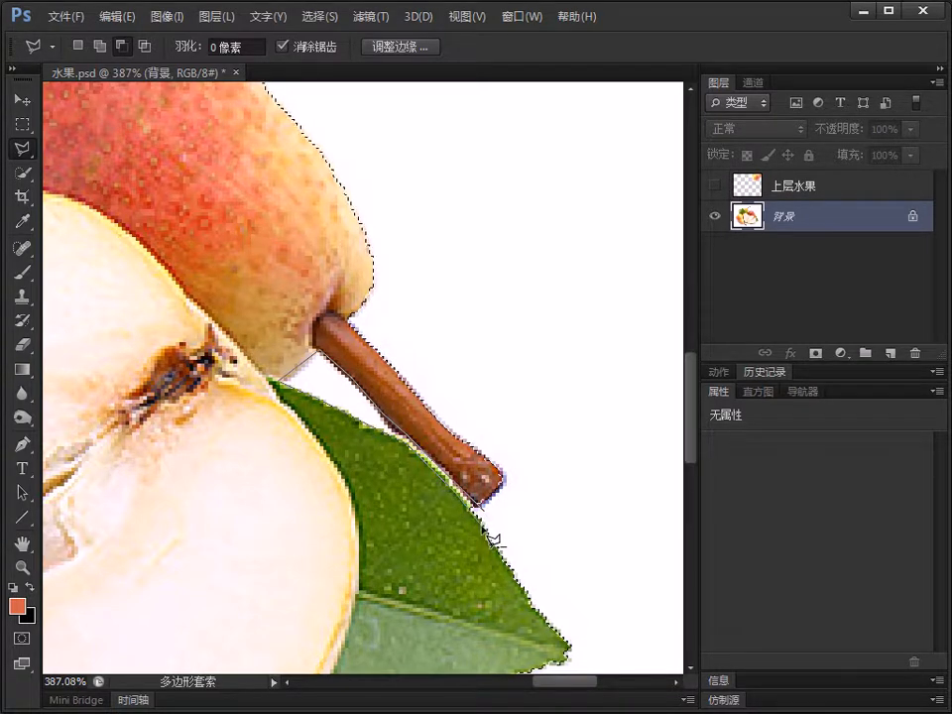
pyautogui.doubleClick(486, 525)
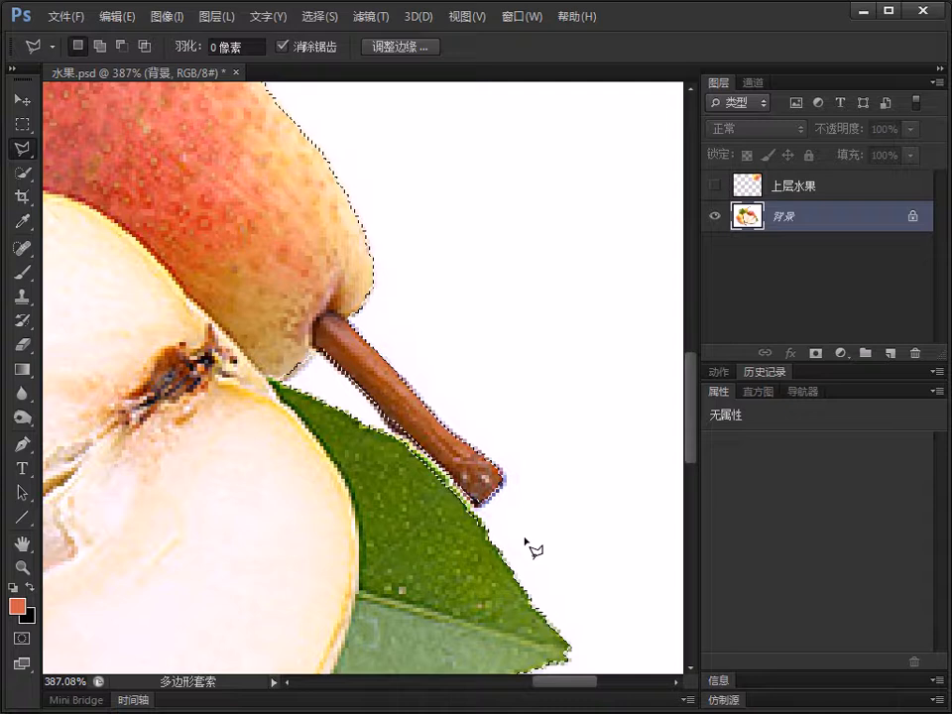
pyautogui.hotkey('ctrl', '1')
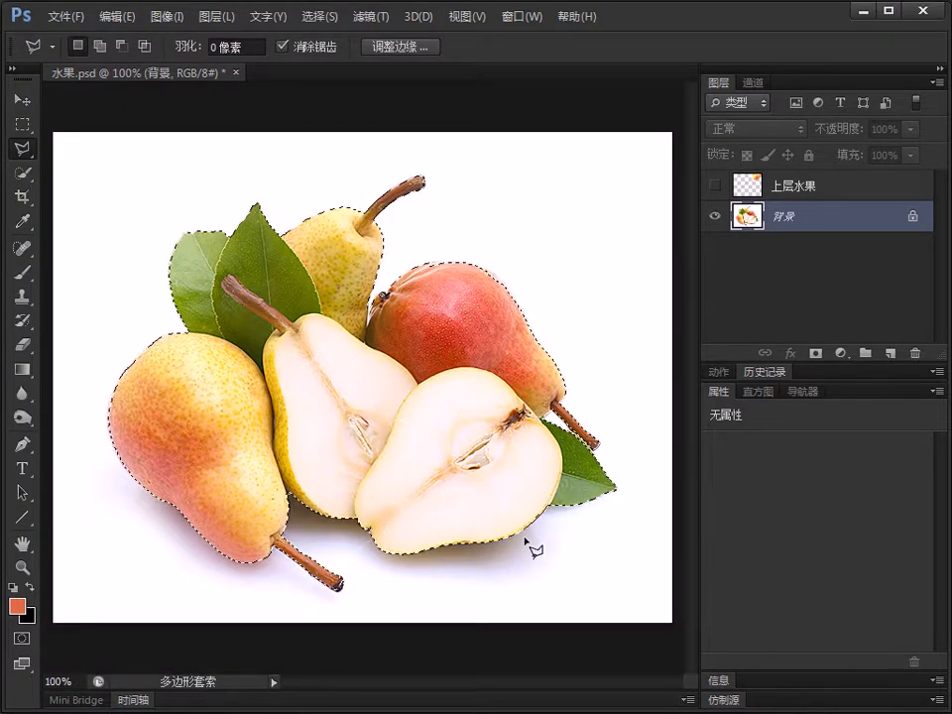
# - Try moving the selected pears down and to the left with the Move tool, undoing the move and deselecting
pyautogui.click(22, 100)
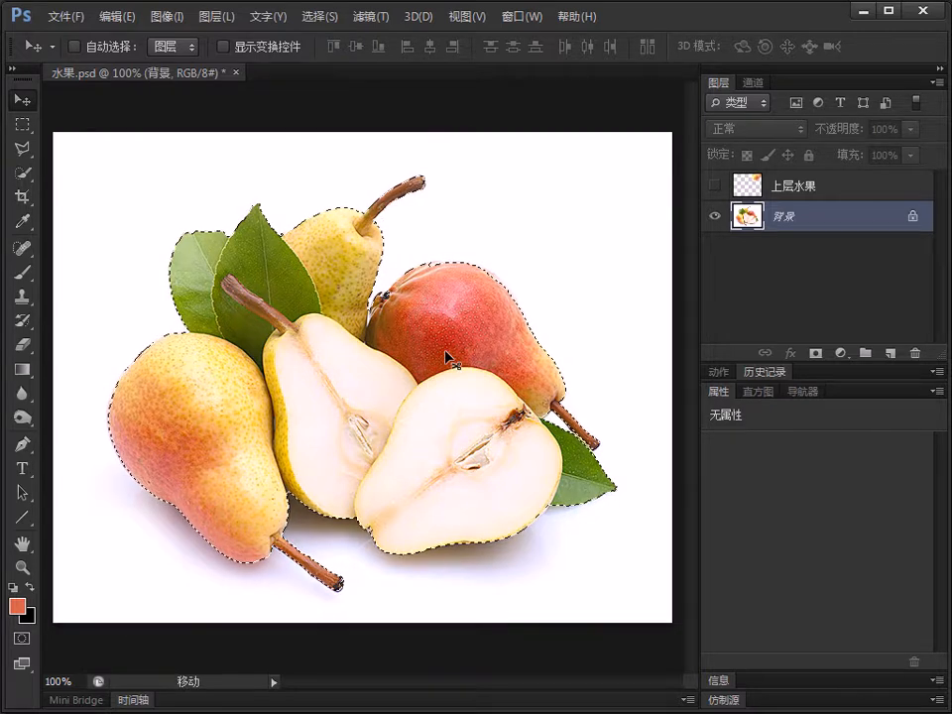
pyautogui.moveTo(445, 357); pyautogui.dragTo(310, 416)
pyautogui.hotkey('ctrl', 'z')
pyautogui.hotkey('ctrl', 'd')
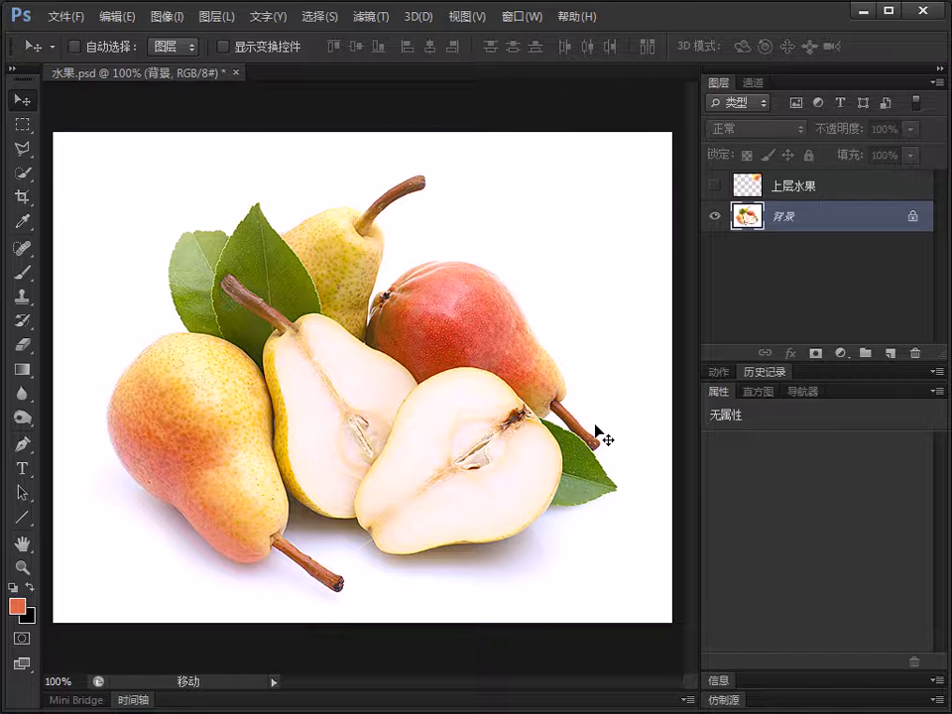